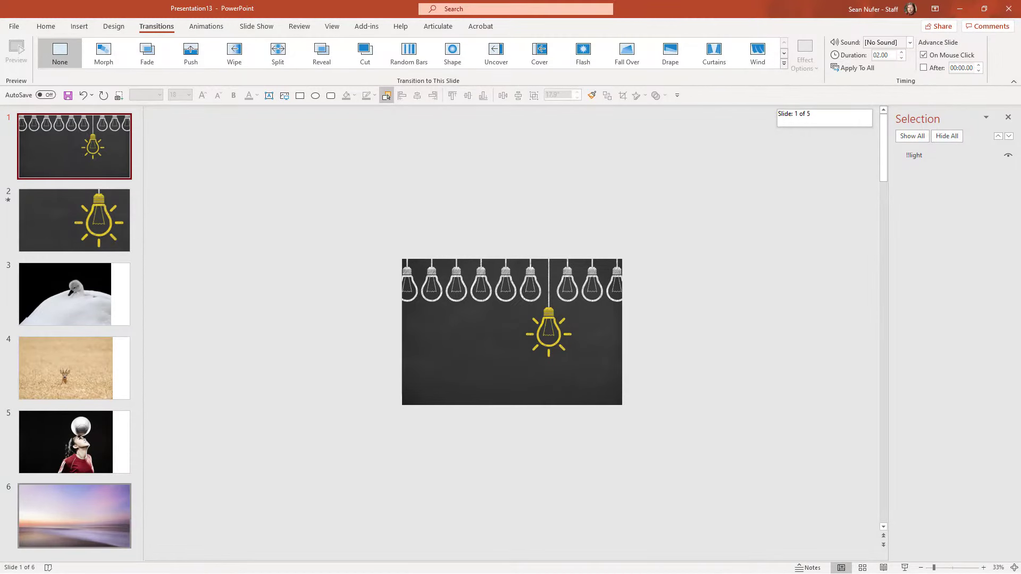
Step: Delete the close-up bulb slide 2 and bring the lightbulb slide 1 into view
left_click(79, 26)
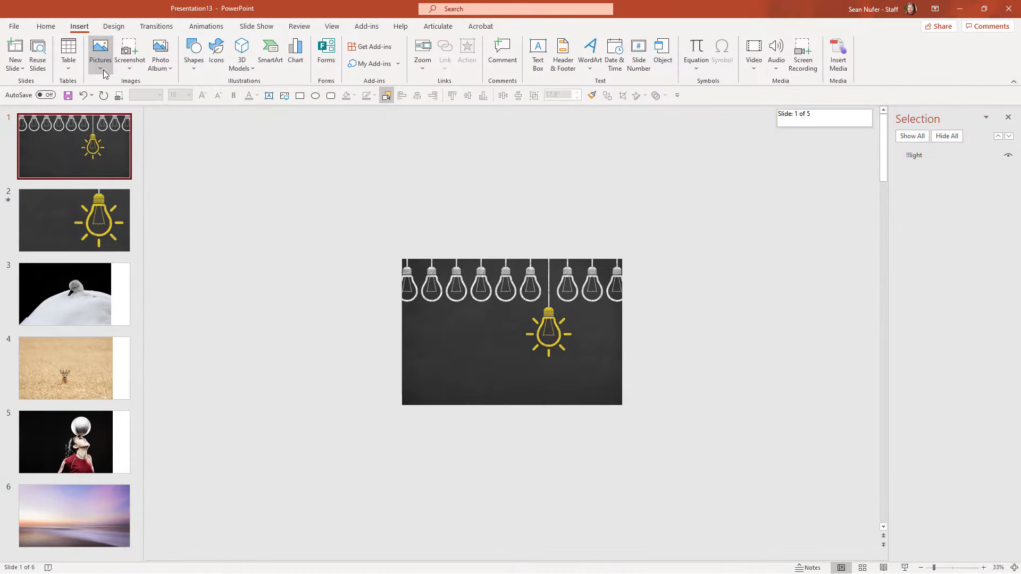
left_click(103, 69)
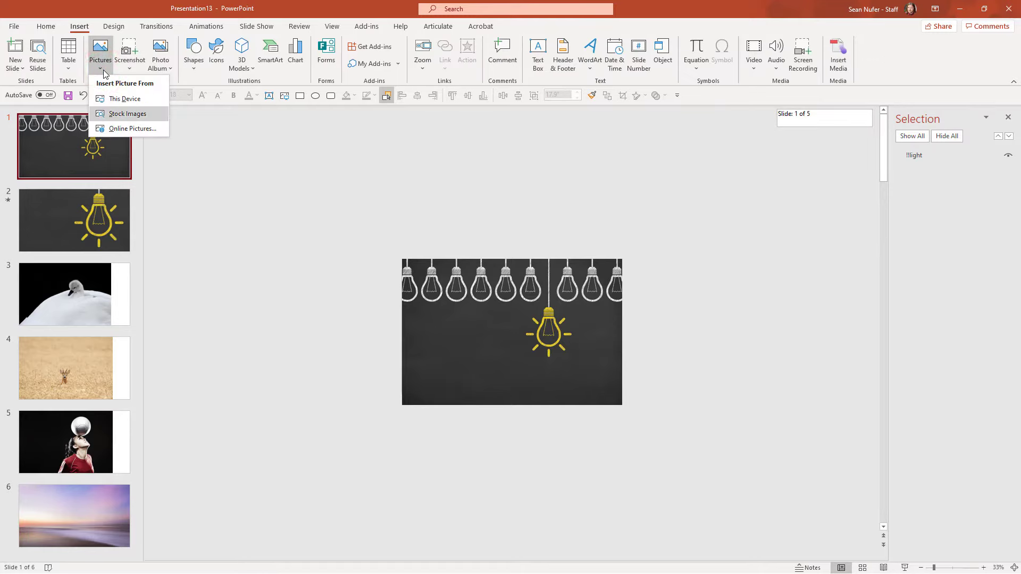
left_click(134, 199)
key("Delete")
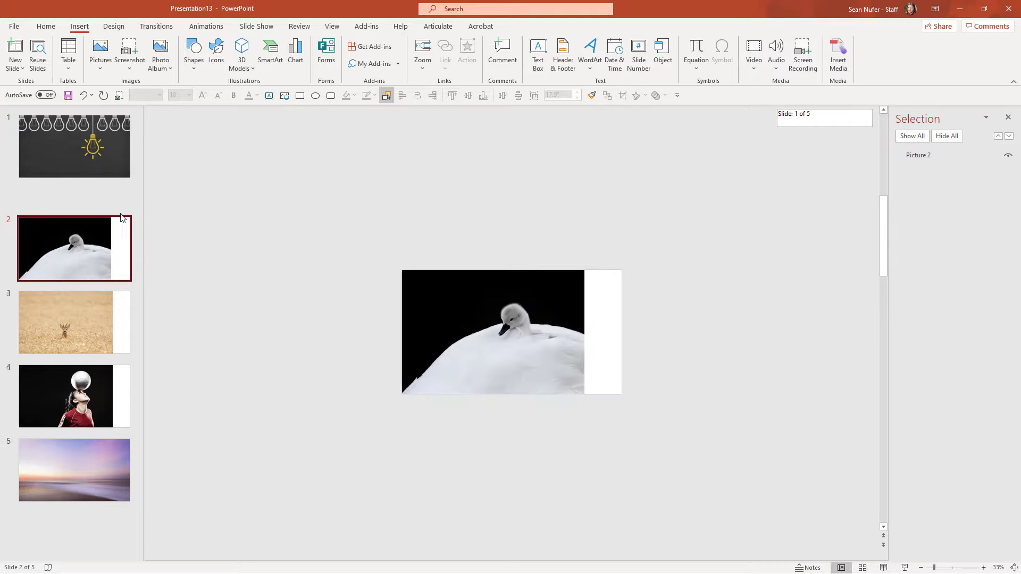
left_click(71, 161)
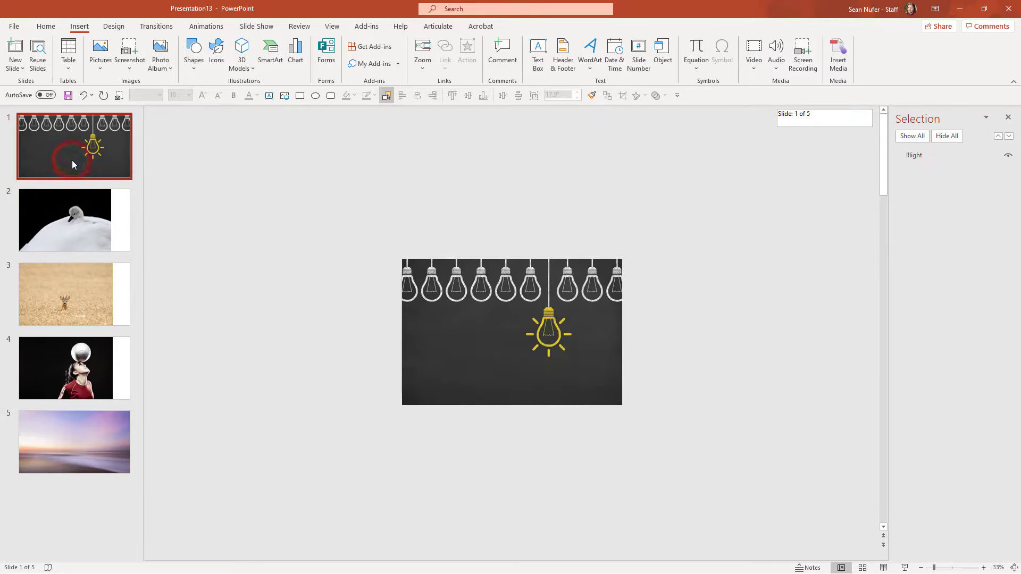
scroll(72, 161, "up", 7)
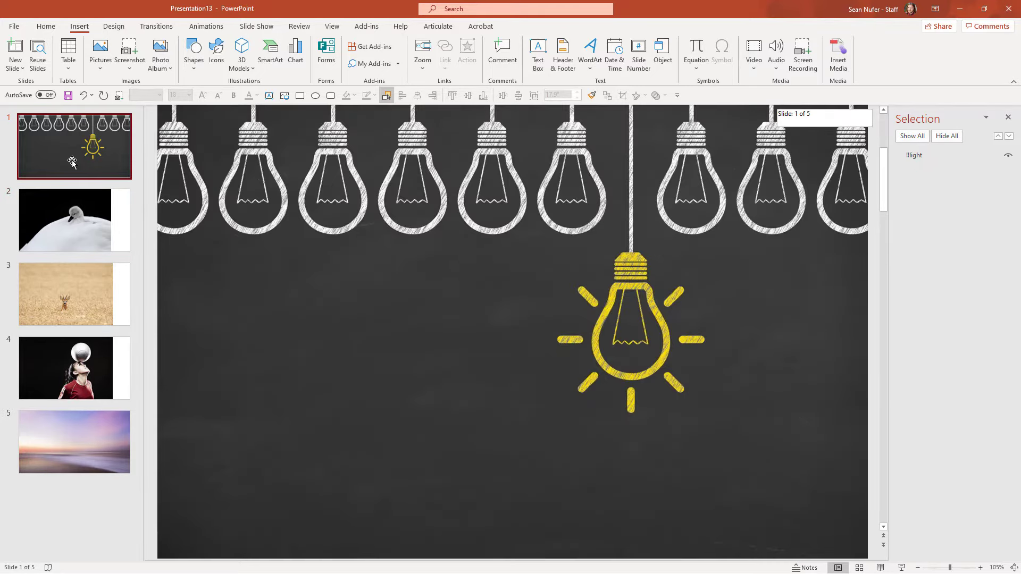
left_click(47, 27)
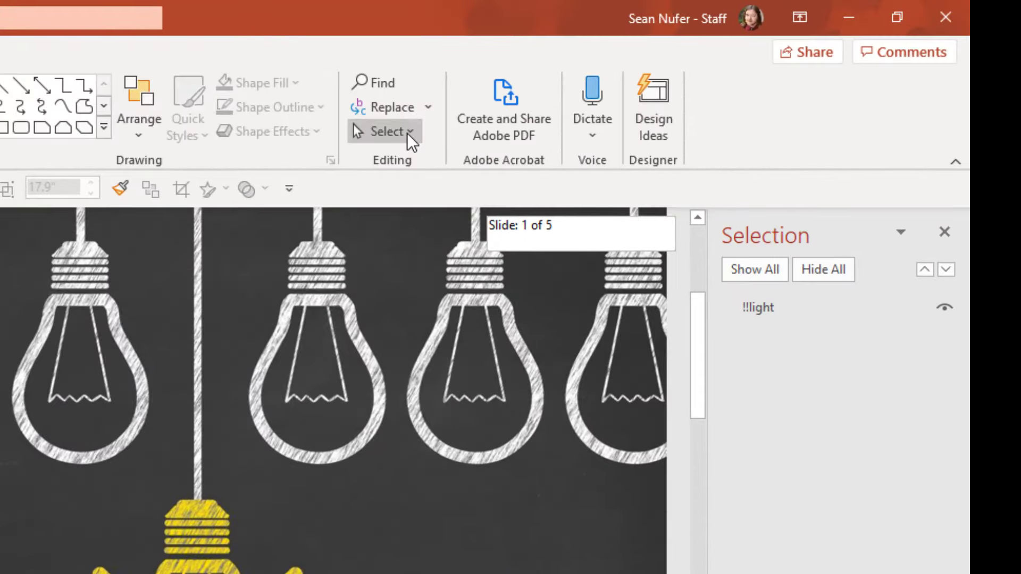
left_click(407, 133)
key("Down")
key("Down")
key("Down")
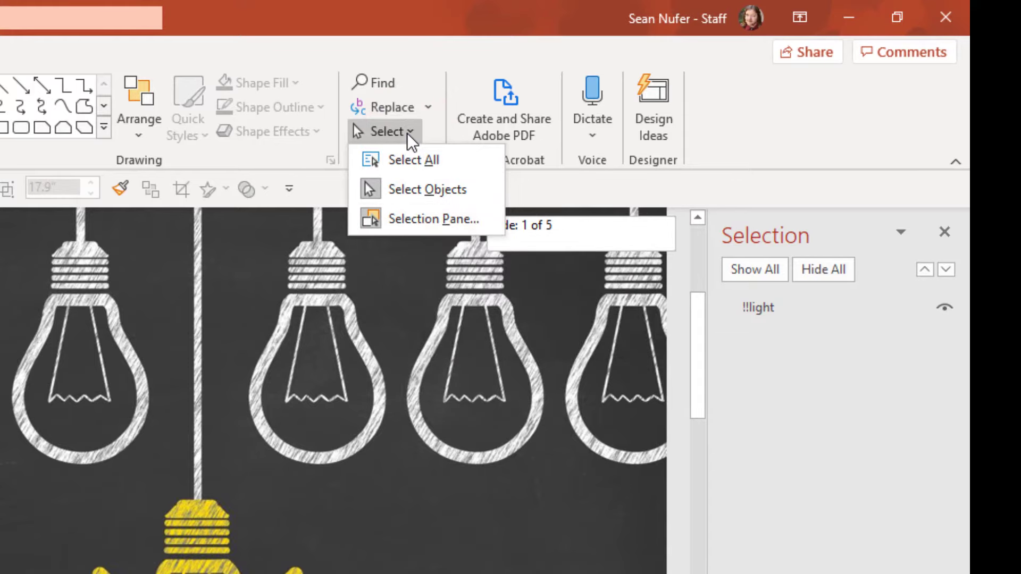
left_click(766, 308)
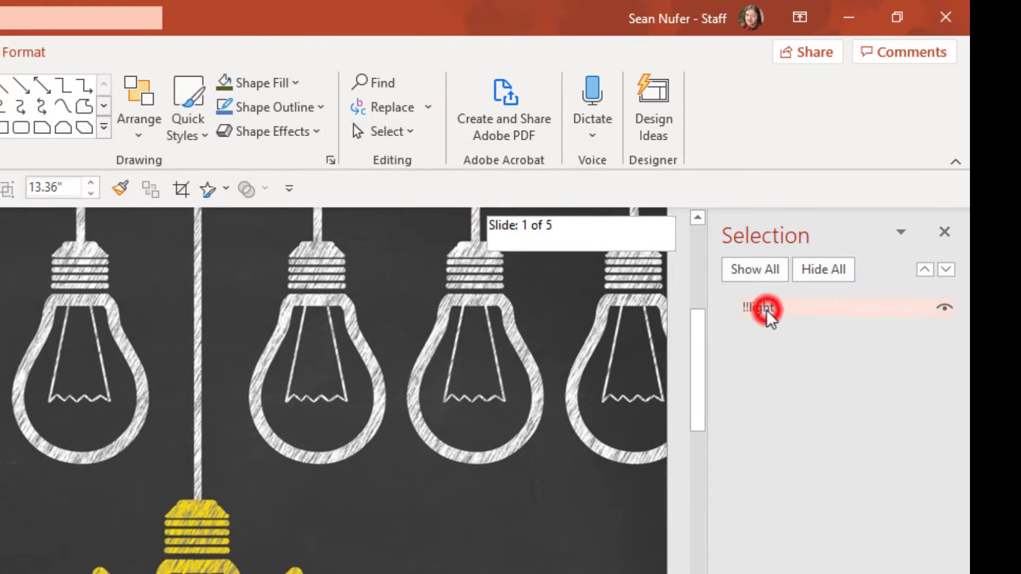
left_click(754, 308)
left_click(759, 309)
left_click_drag(778, 308, 745, 311)
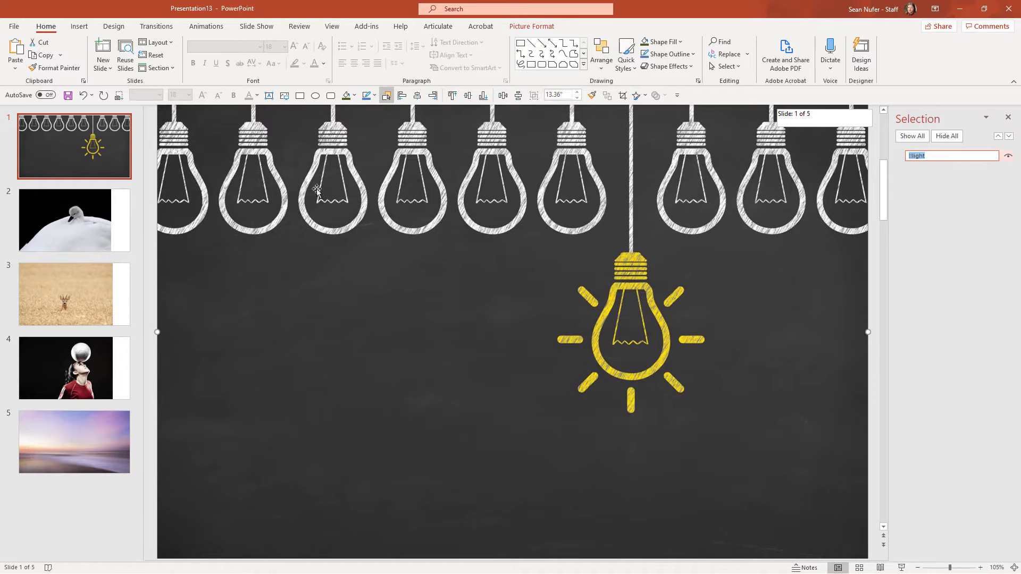
left_click(69, 155)
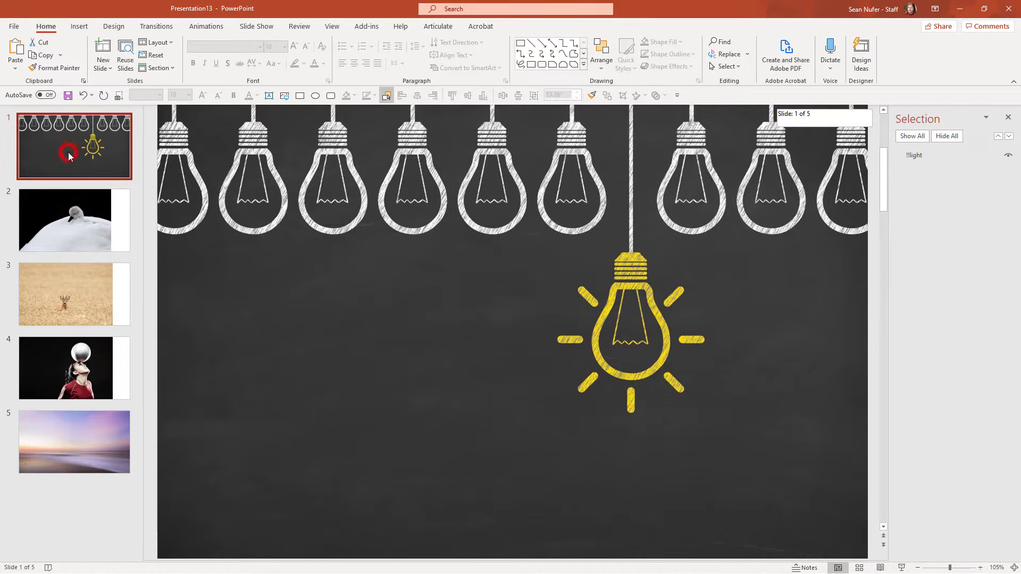
Step: Duplicate the lightbulb slide and enlarge the yellow bulb picture on the new slide 2
right_click(68, 152)
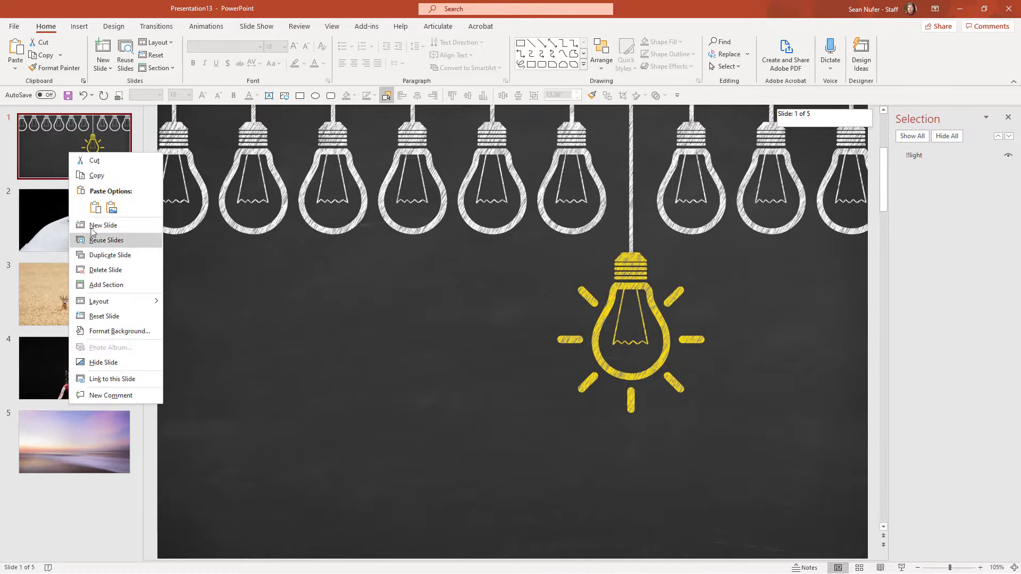
left_click(101, 259)
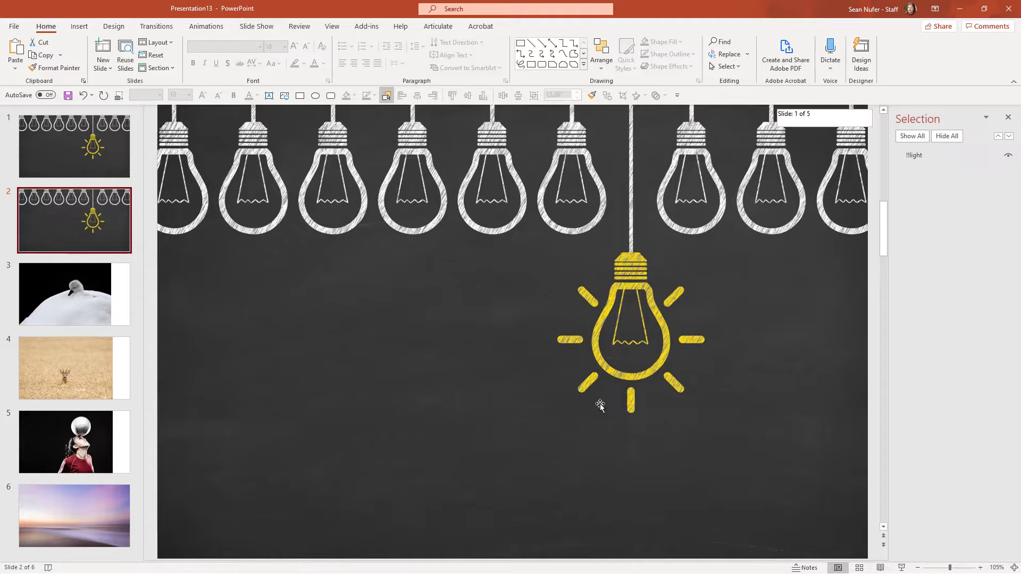
scroll(600, 404, "down", 8)
key("ctrl+a")
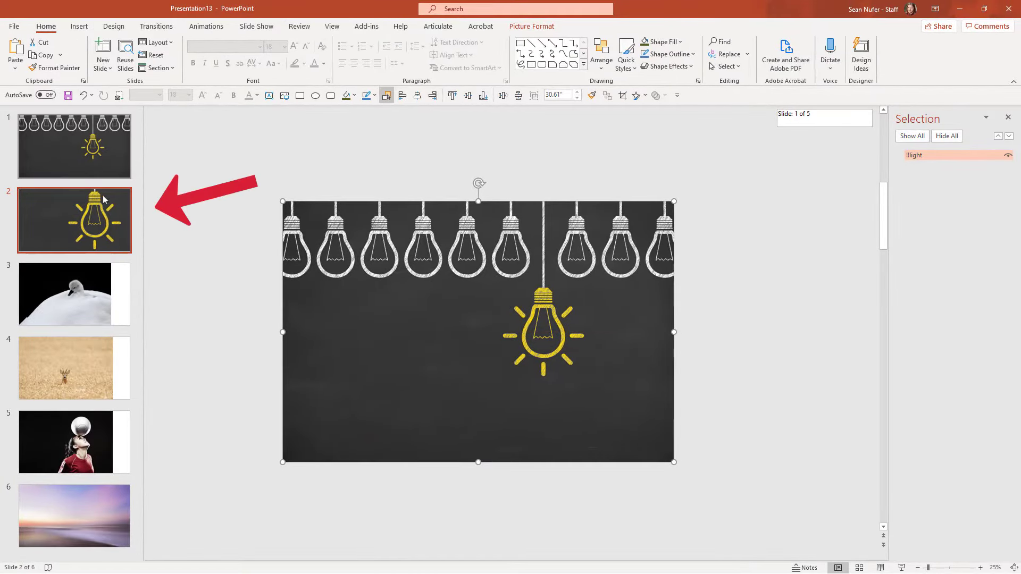
left_click(70, 159)
left_click(156, 26)
Step: Apply Morph to slide 2 and lengthen its duration to 04.00 seconds
left_click(103, 57)
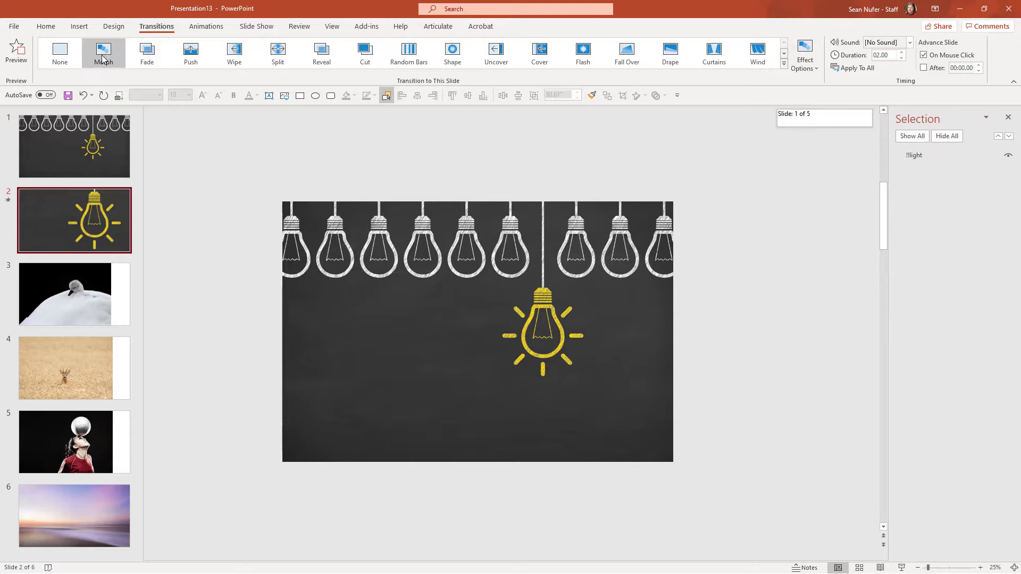
double_click(889, 56)
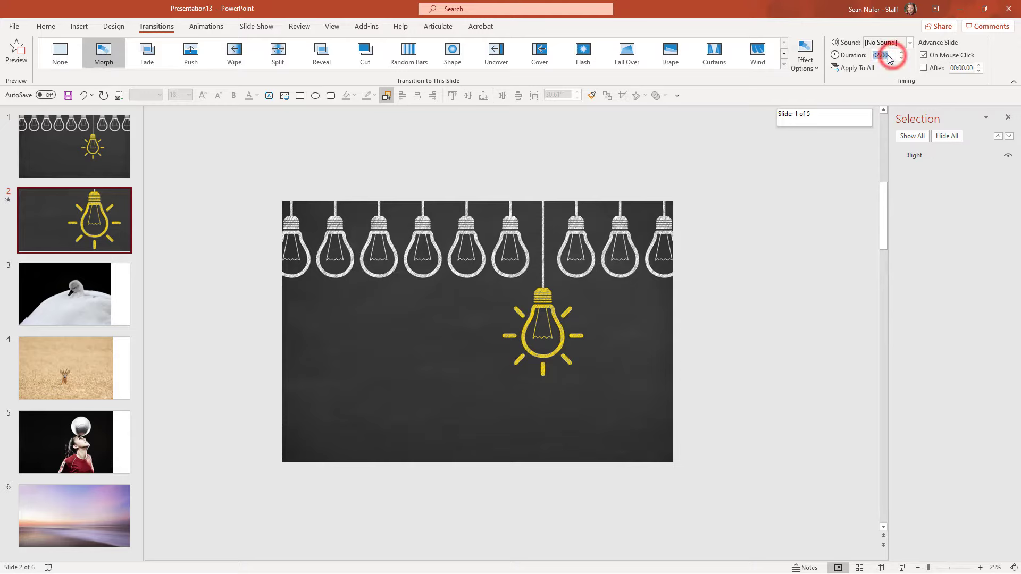
type("4")
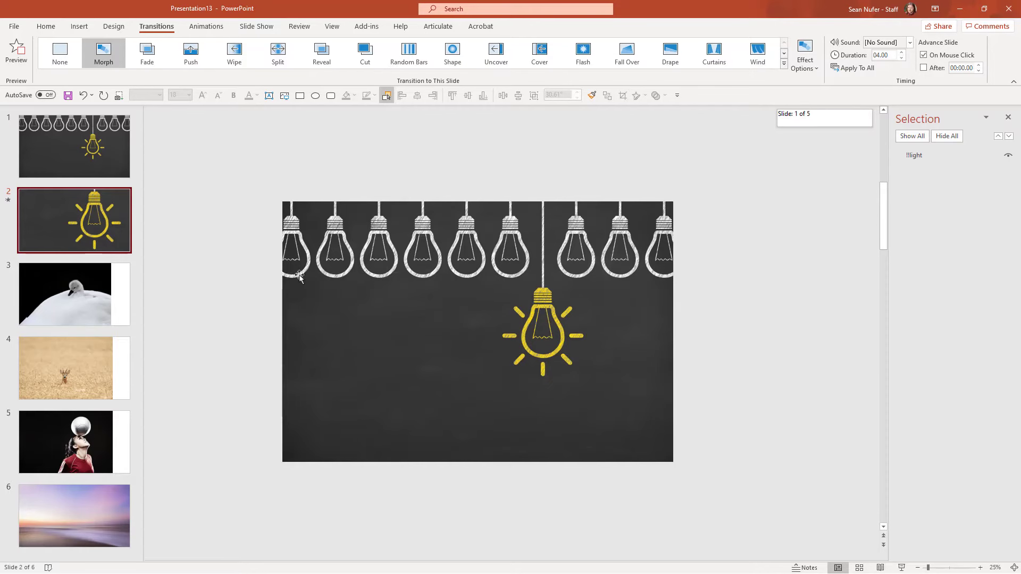
left_click(434, 297)
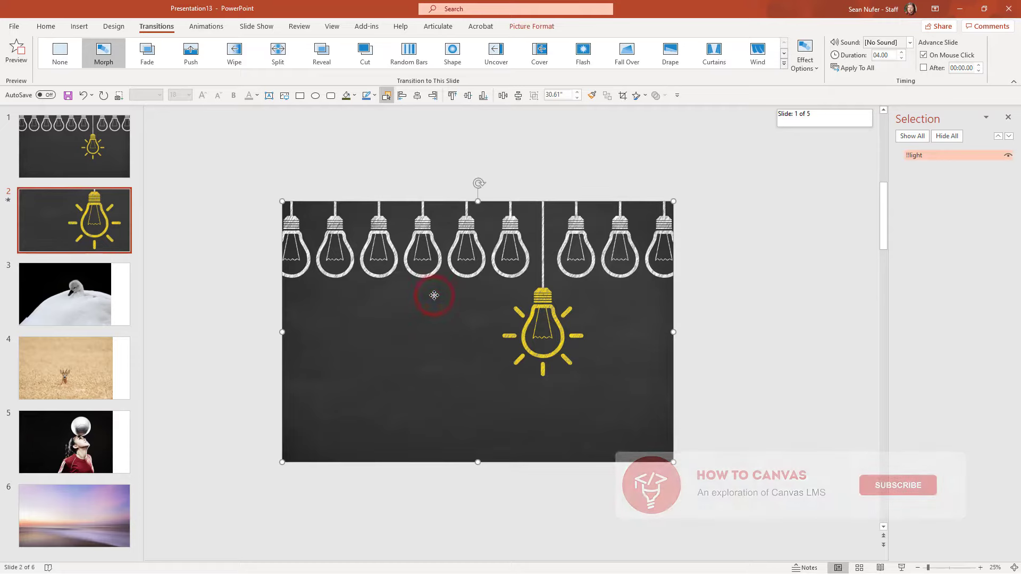
Step: Replace slide 2 with a fresh duplicate of the lightbulb slide 1
left_click(100, 234)
key("Delete")
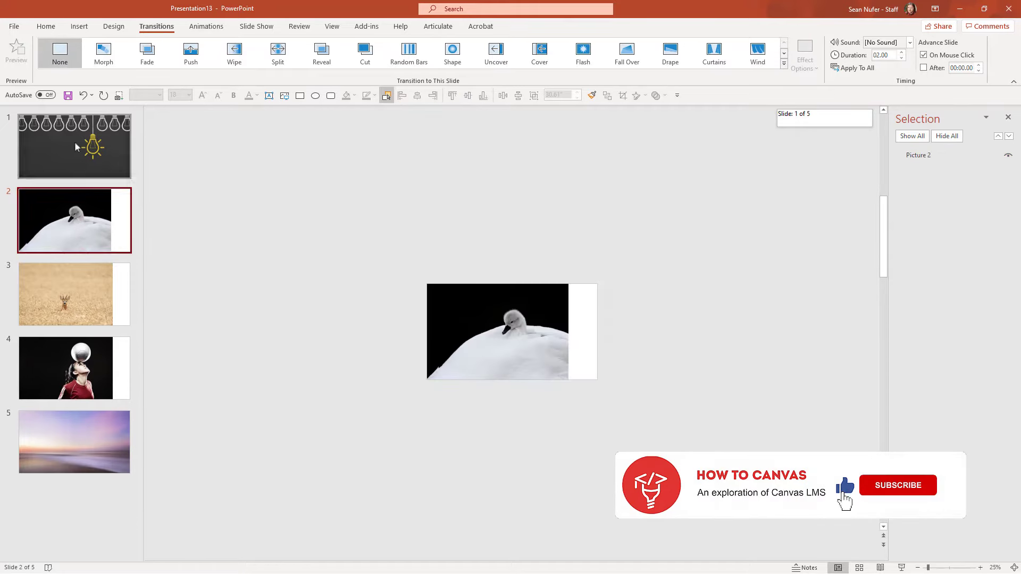
left_click(75, 141)
key("ctrl+d")
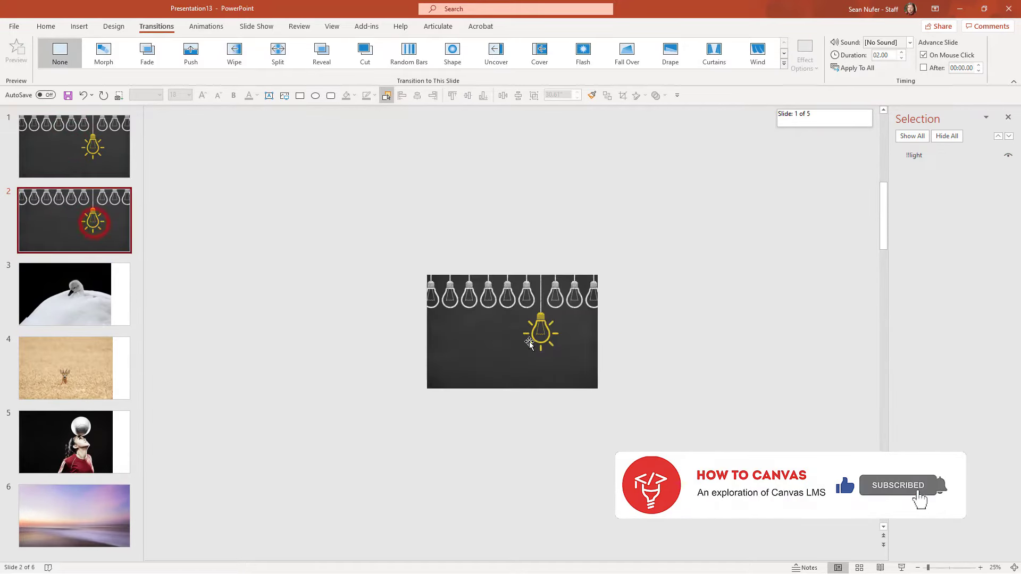
Step: Shift the new slide's picture left, apply and preview Morph, then move the picture back
left_click(486, 326)
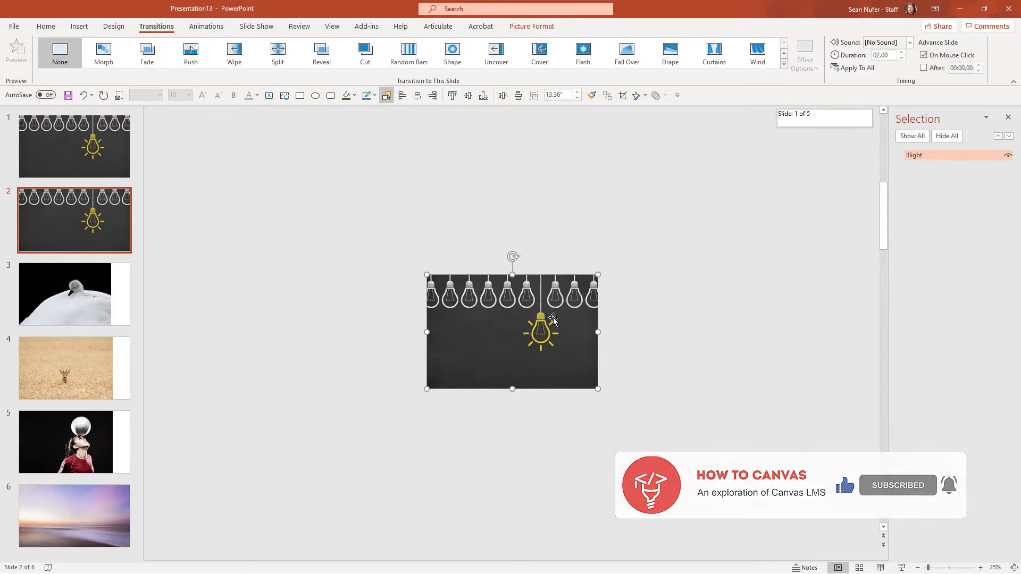
left_click_drag(552, 327, 475, 333)
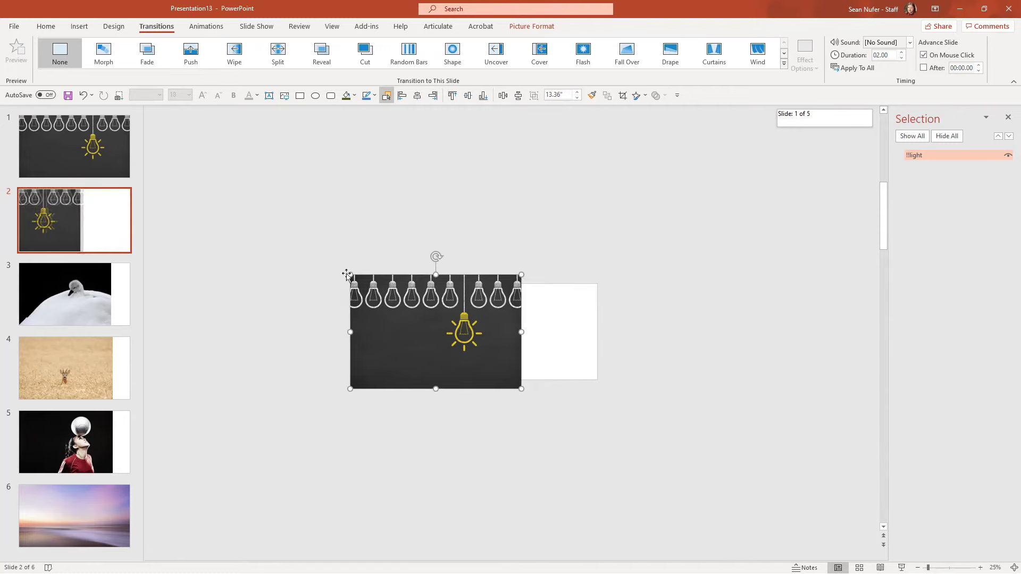
left_click(97, 158)
left_click(103, 51)
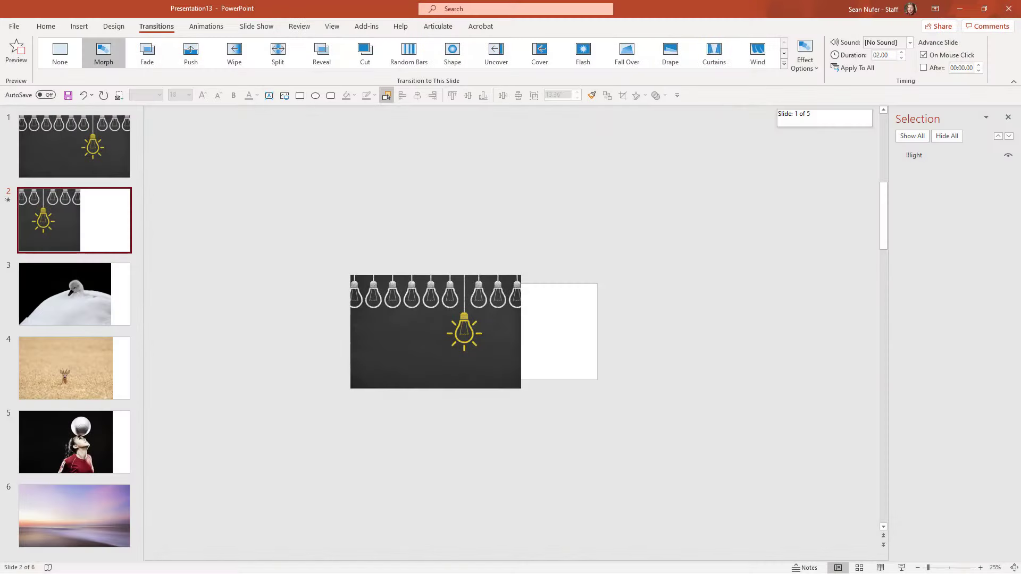
left_click_drag(433, 317, 509, 317)
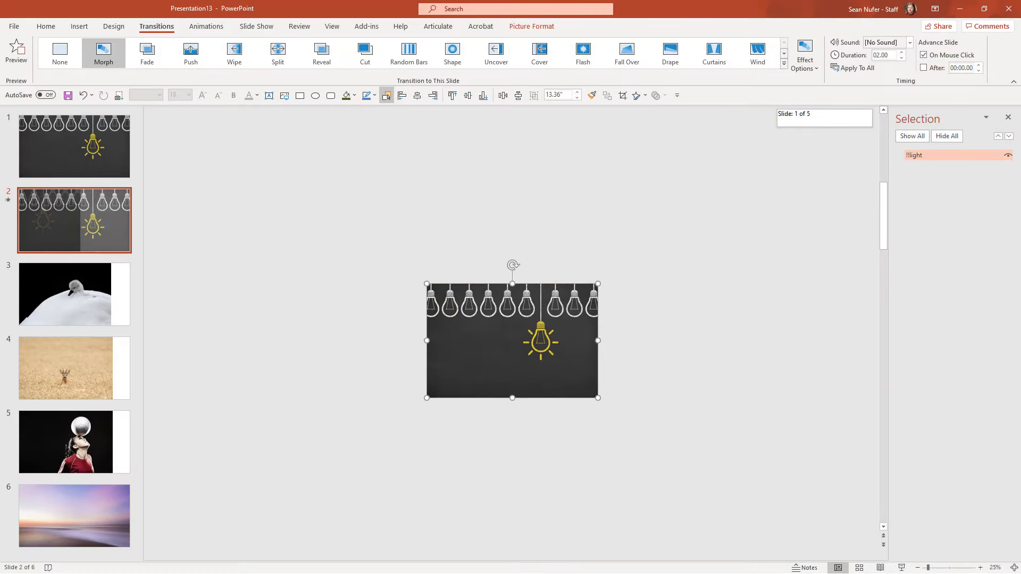
Step: Crop slide 2's picture and enlarge it so the yellow bulb sits large at the right
scroll(512, 340, "up", 1)
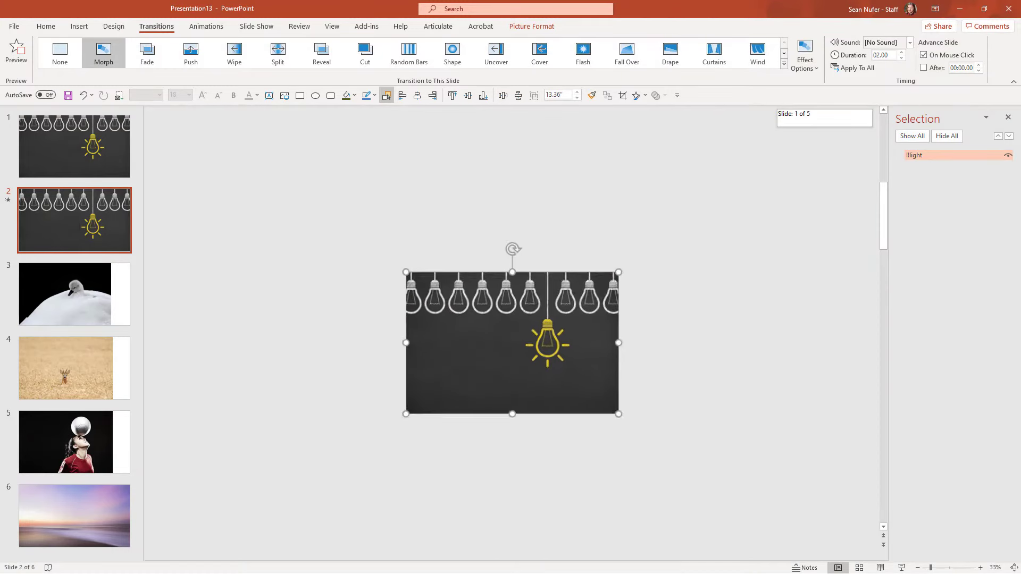
left_click(512, 319)
left_click(905, 47)
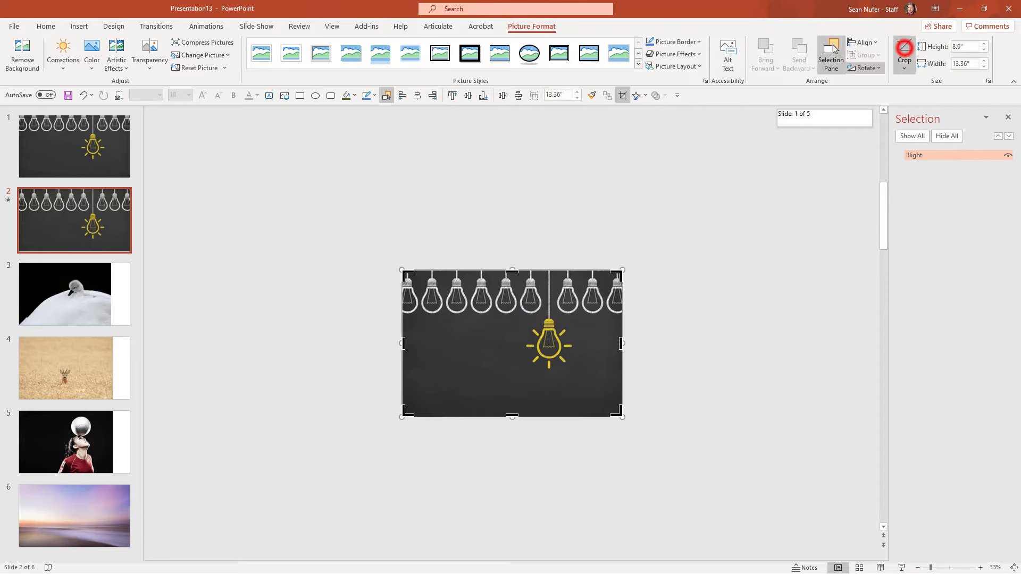
left_click_drag(402, 417, 402, 410)
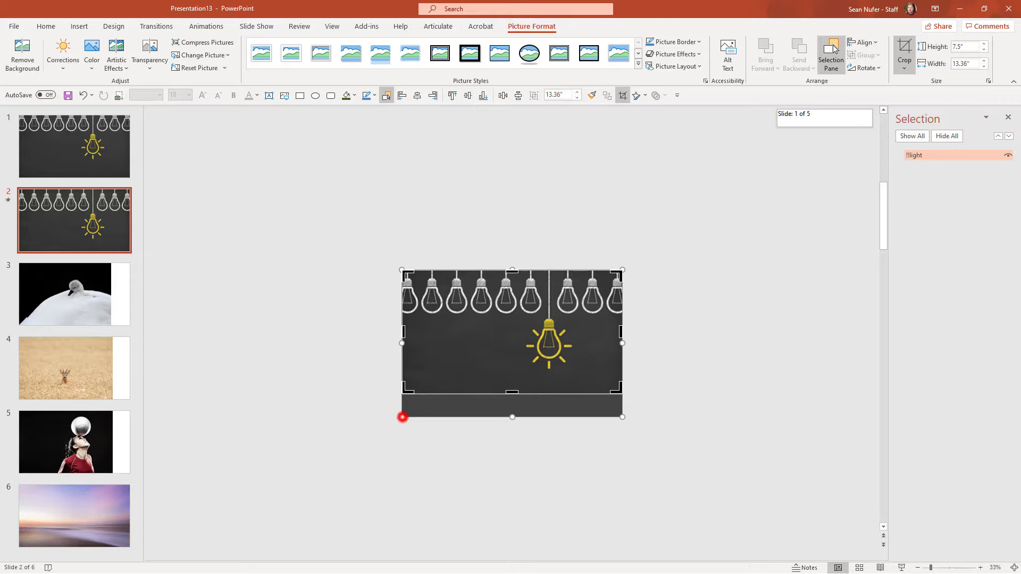
left_click_drag(402, 417, 274, 501)
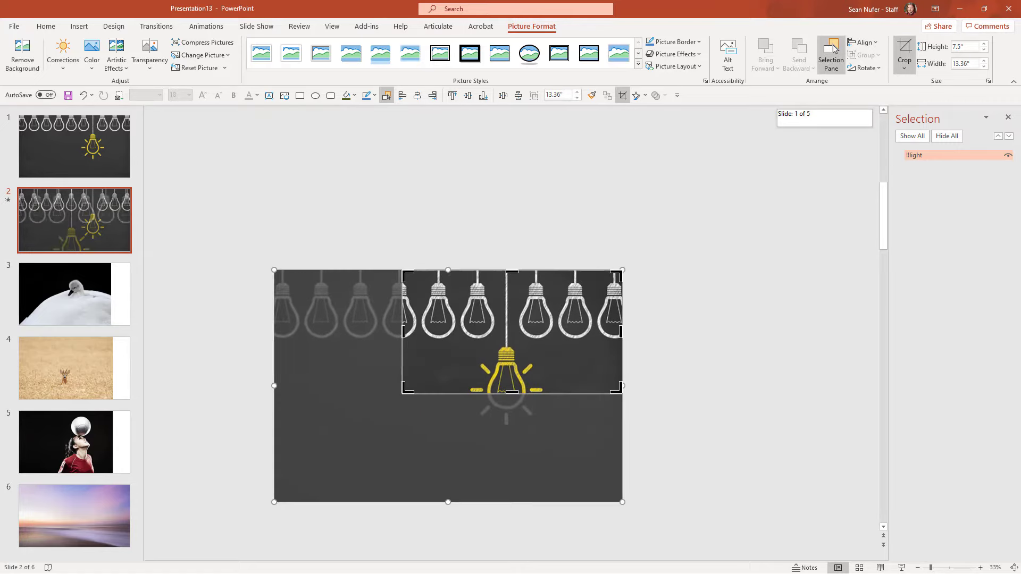
left_click_drag(447, 474, 519, 403)
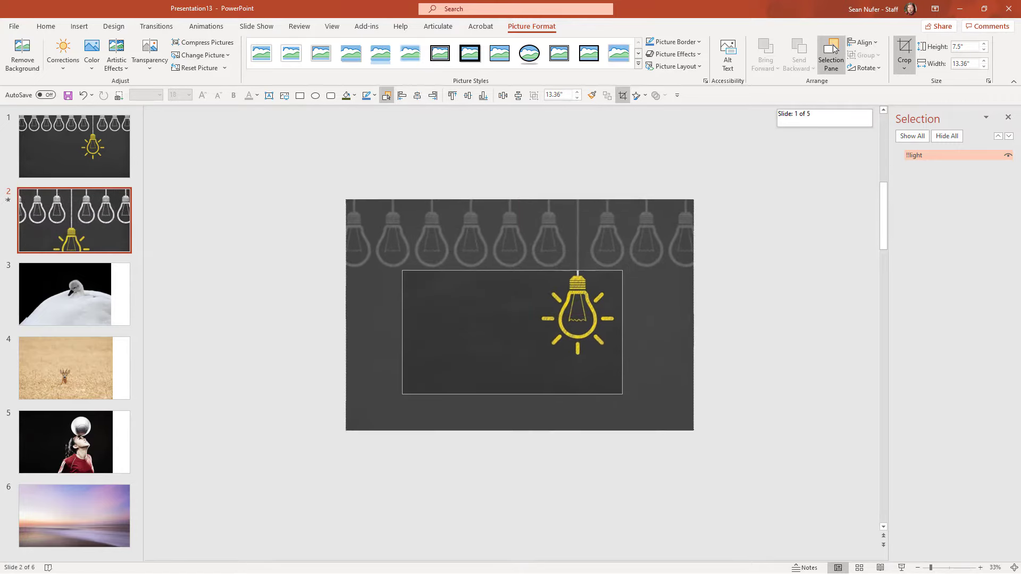
left_click_drag(346, 431, 228, 511)
left_click_drag(536, 353, 571, 331)
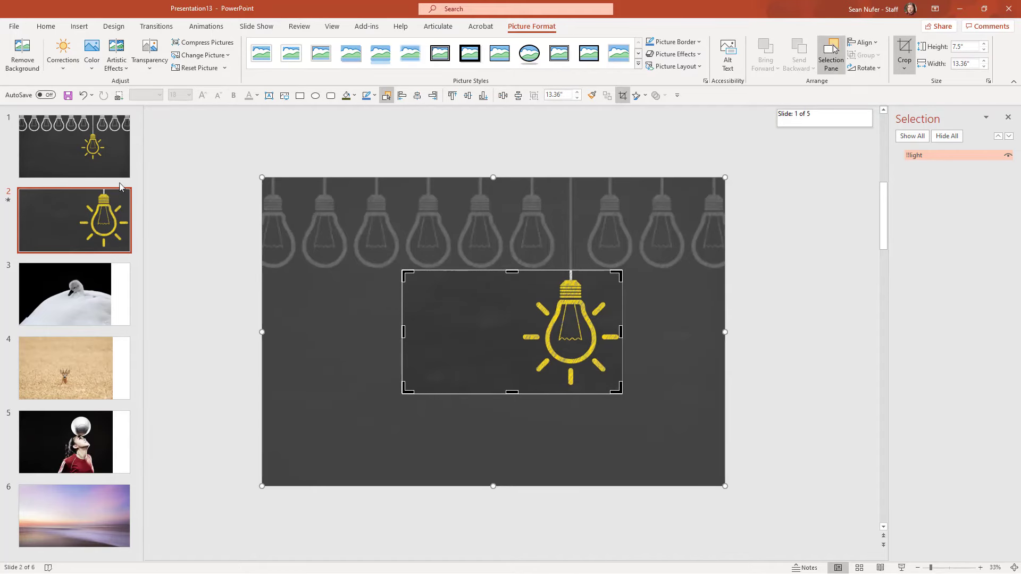
Step: Set slide 2's Morph duration to 05.00 seconds, then return to slide 1
left_click(156, 26)
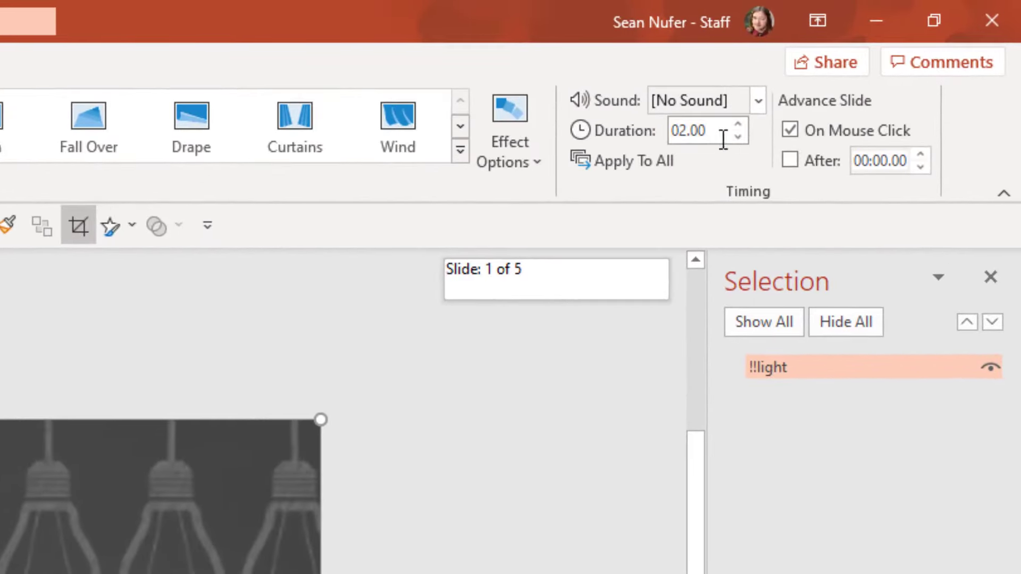
left_click(724, 139)
type("55")
key("BackSpace")
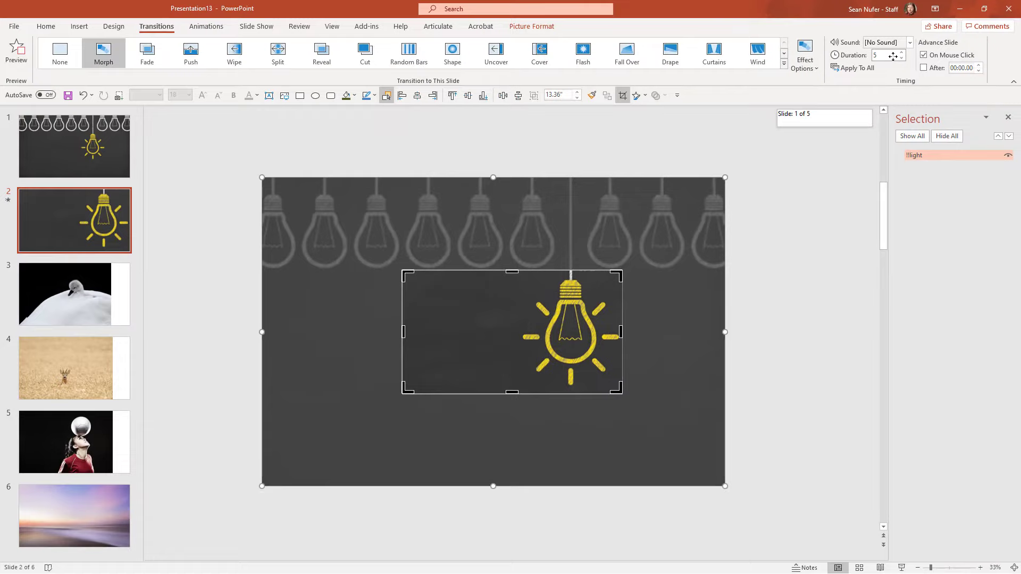
left_click(94, 154)
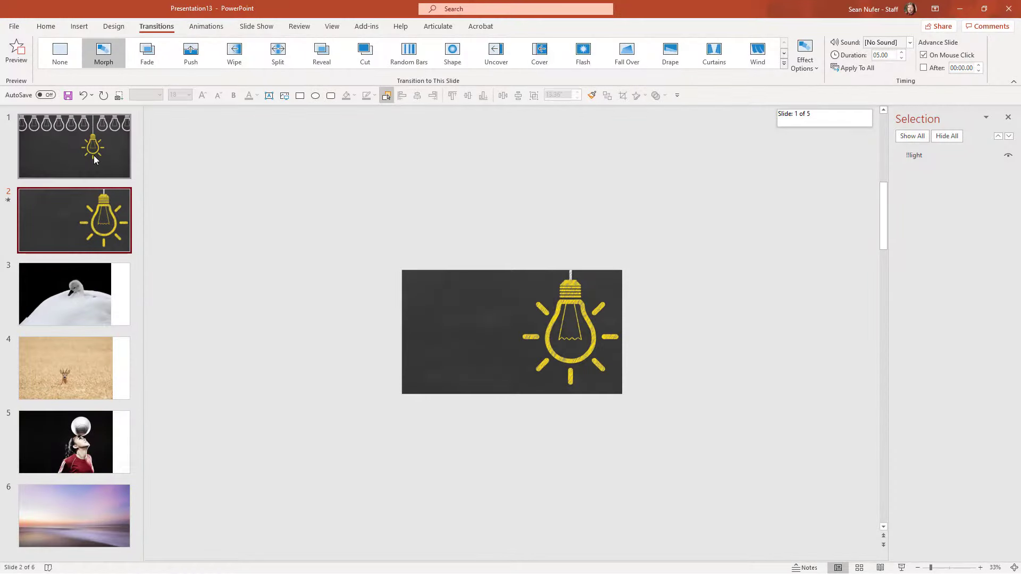
Step: Crop and enlarge slide 3's duckling photo so it reaches the right edge and fills the slide
left_click(77, 290)
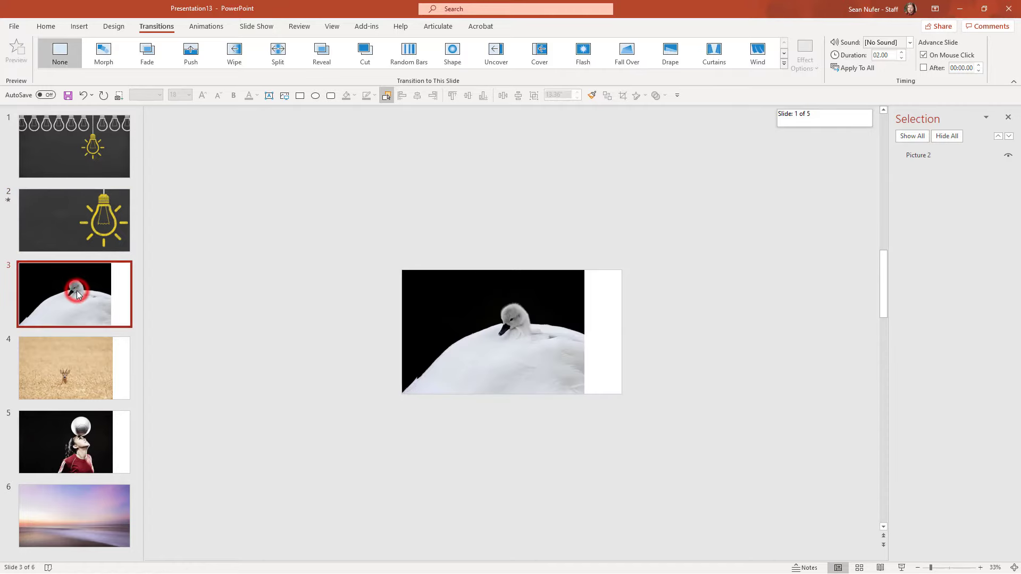
left_click(75, 305)
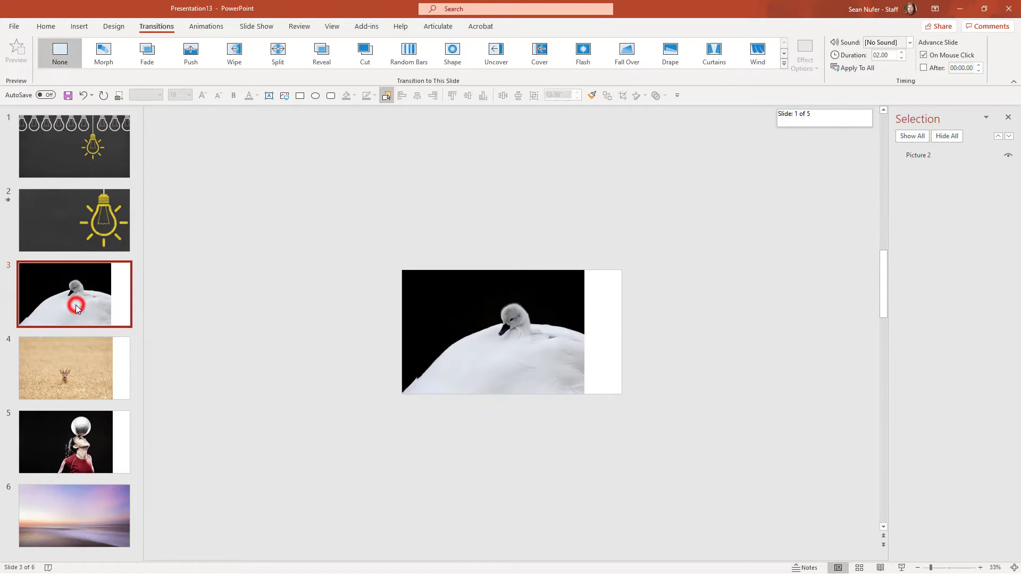
double_click(506, 339)
left_click(906, 51)
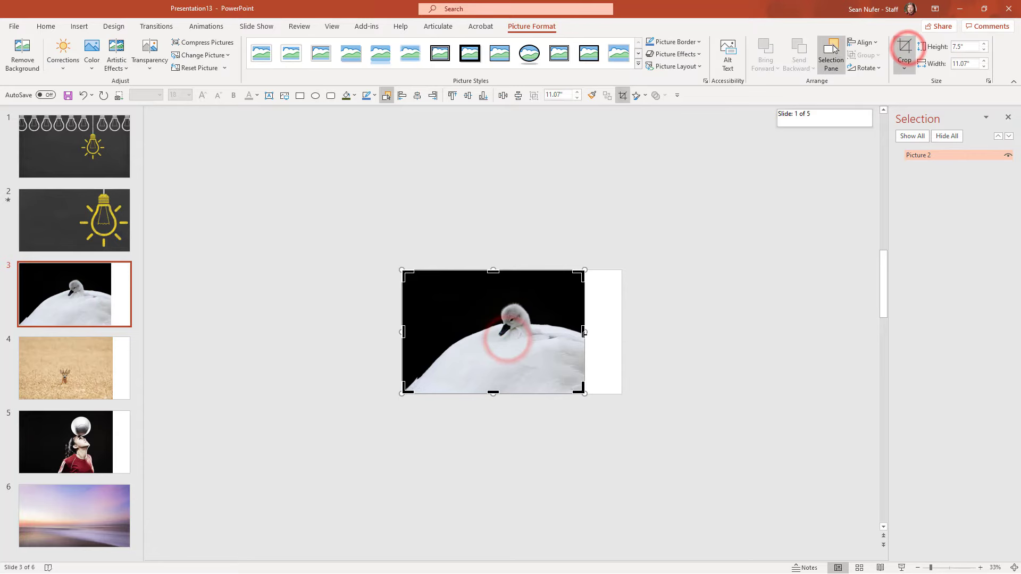
left_click_drag(585, 332, 625, 332)
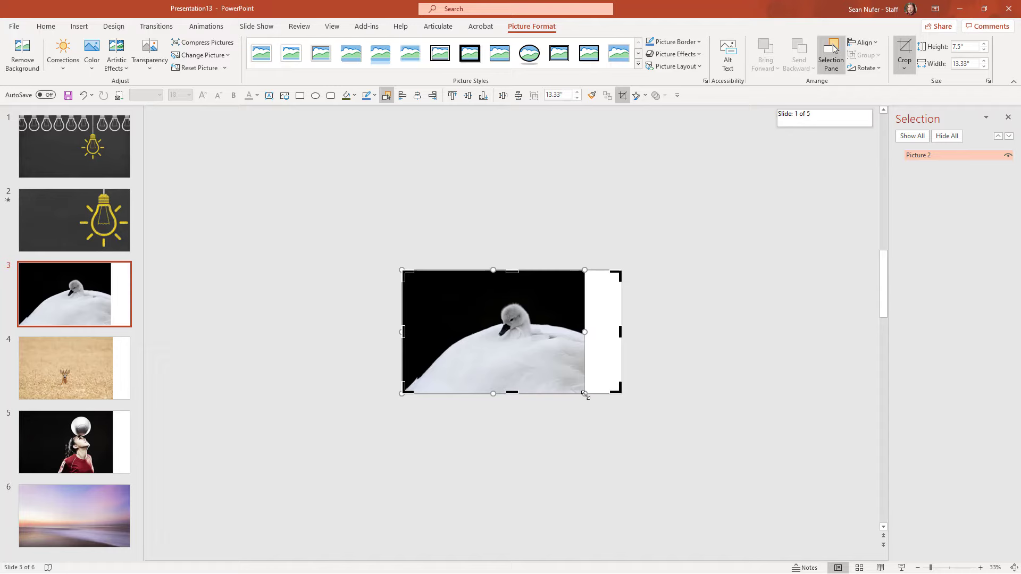
left_click_drag(585, 395, 617, 420)
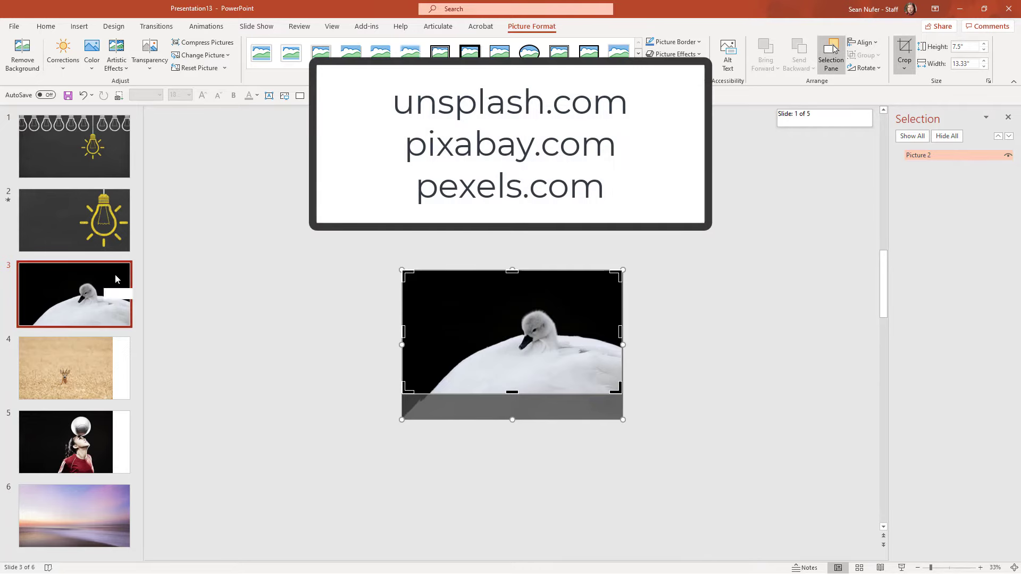
left_click(90, 289)
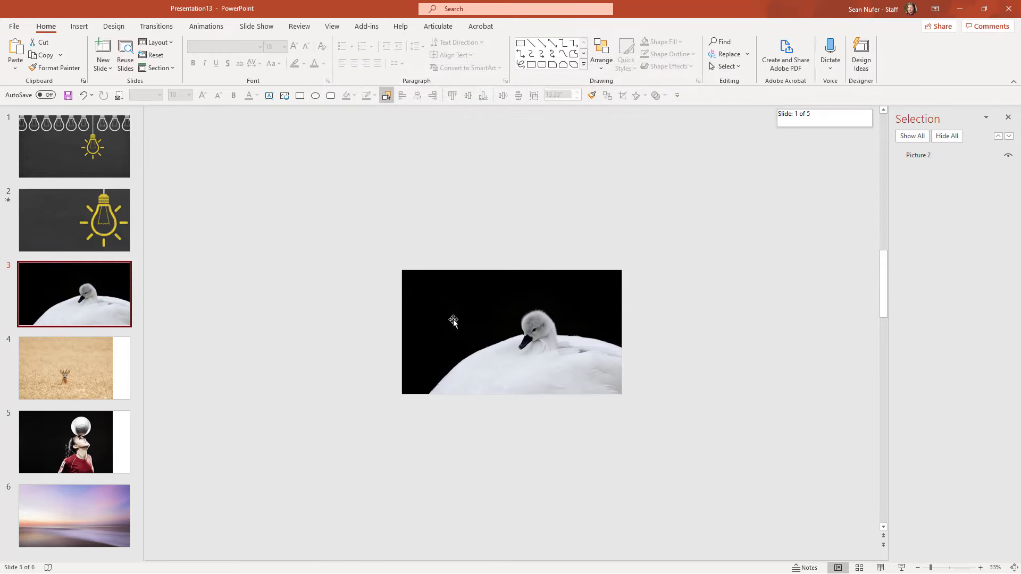
Step: Duplicate the duckling slide as slide 4, zoom in on the duckling via crop, and apply Morph
key("ctrl+d")
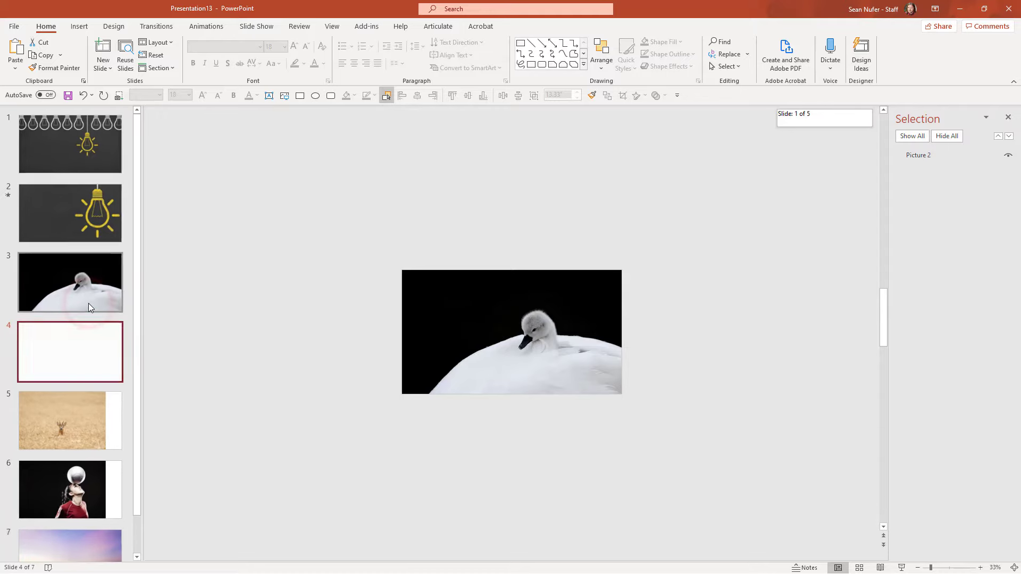
double_click(529, 331)
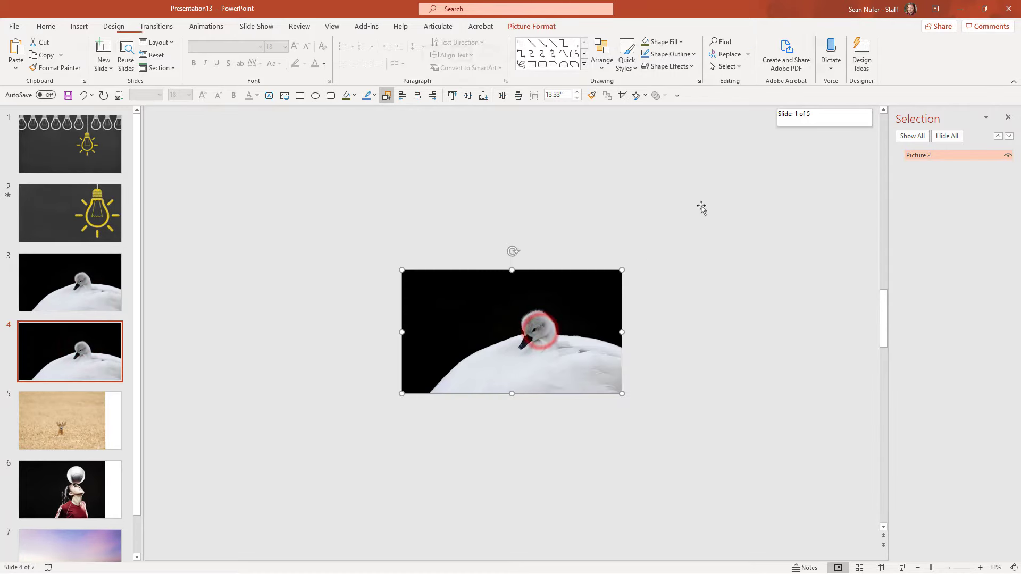
left_click(908, 45)
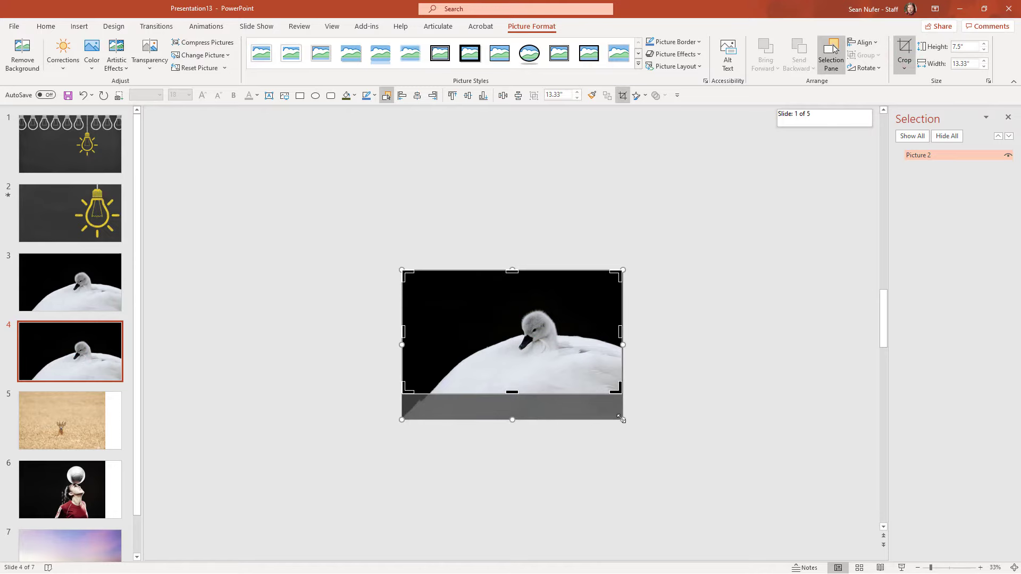
left_click_drag(620, 418, 668, 471)
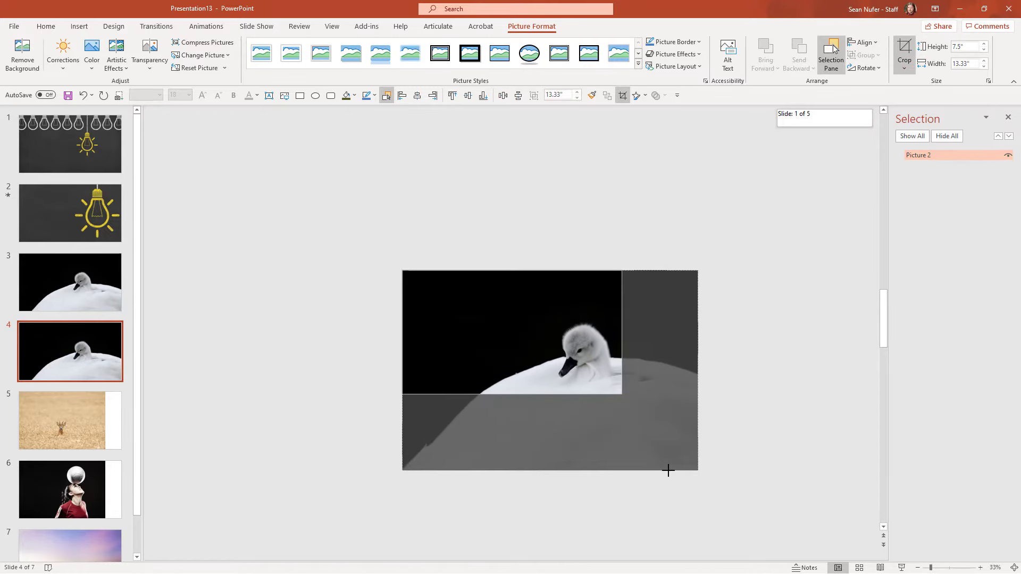
left_click(157, 26)
left_click(104, 54)
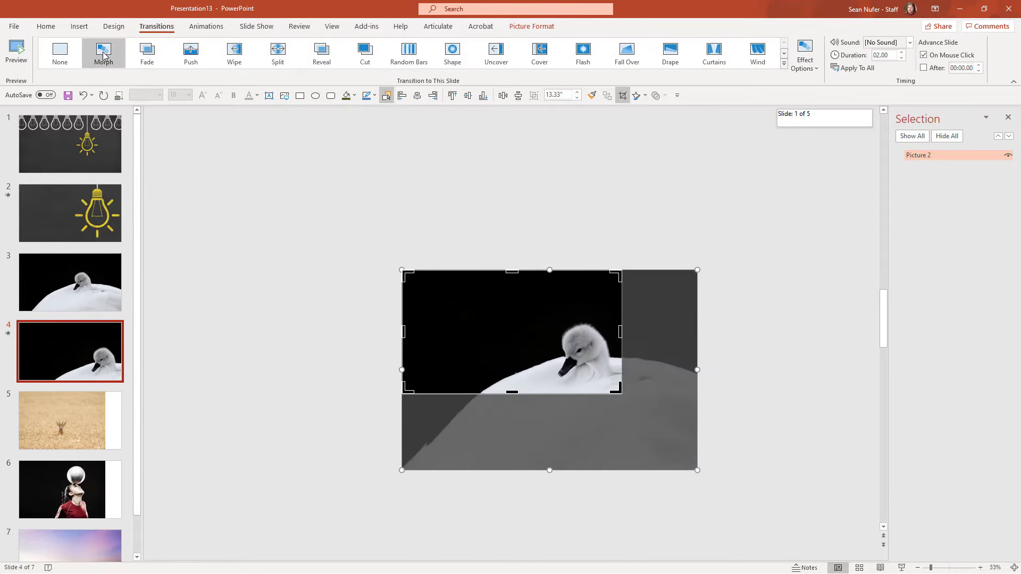
Step: Add a 'The duckling' text box on slide 4 in Abadi at 72 pt
left_click(752, 365)
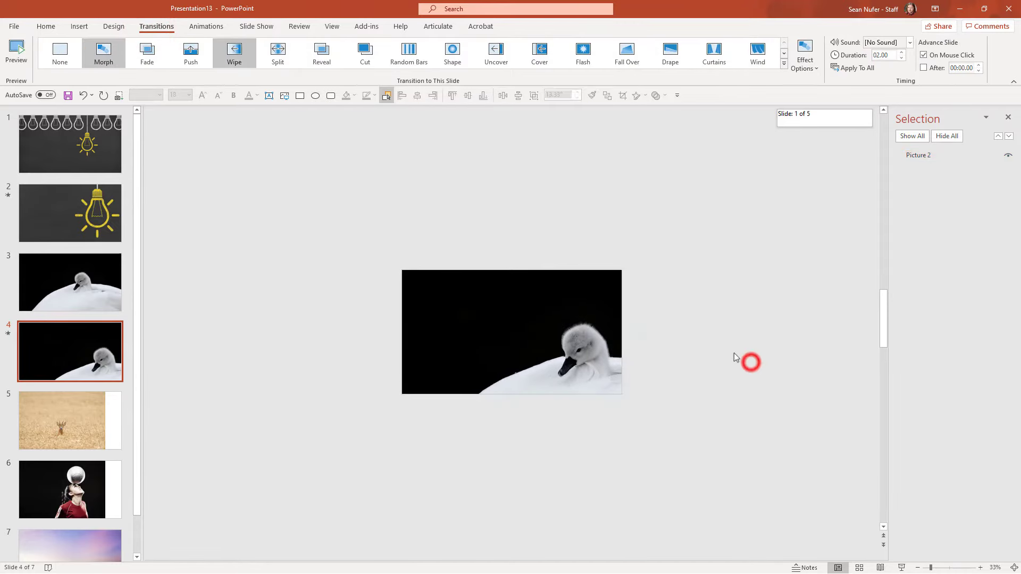
left_click(470, 314)
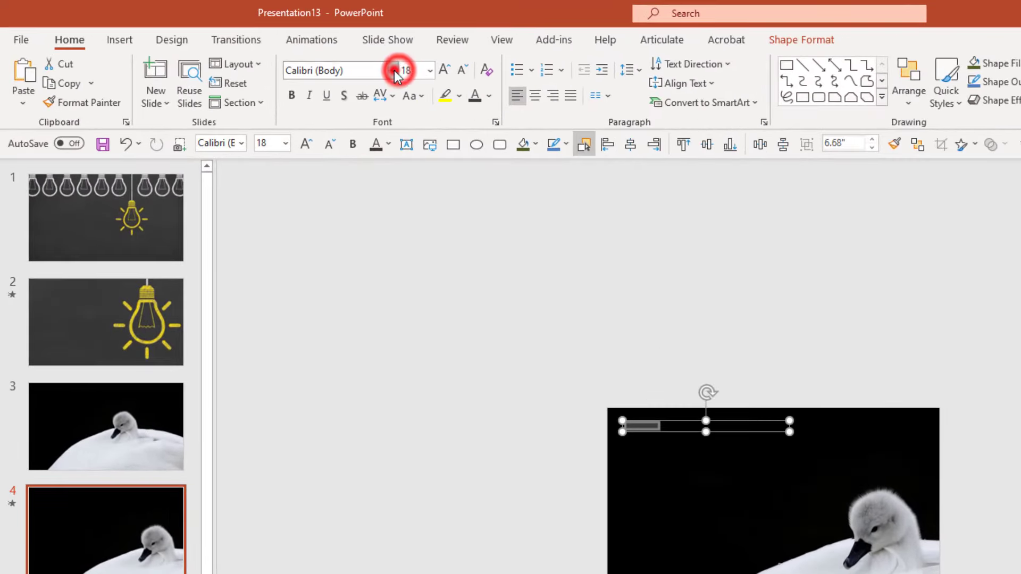
left_click(394, 70)
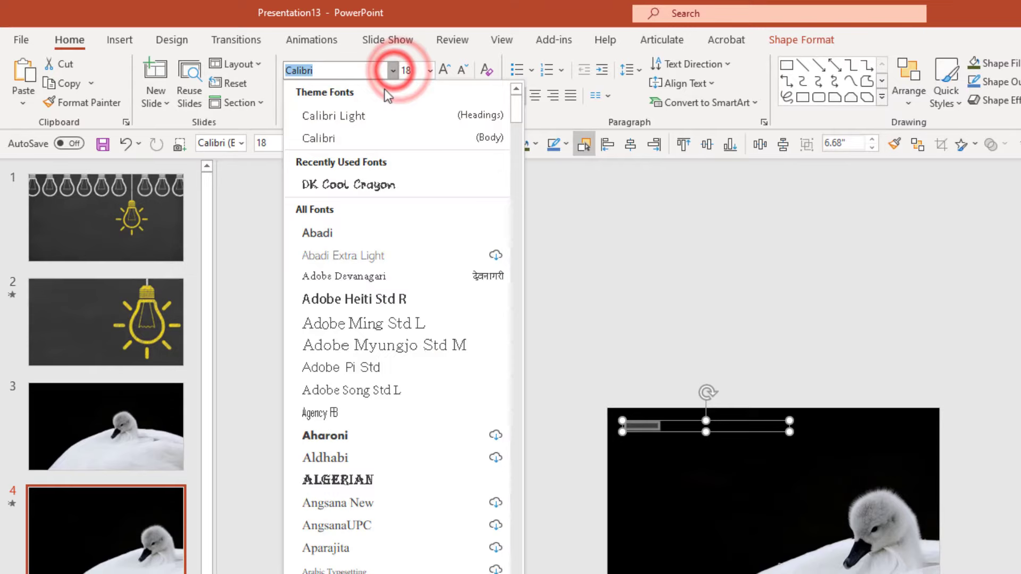
left_click(304, 241)
left_click(430, 70)
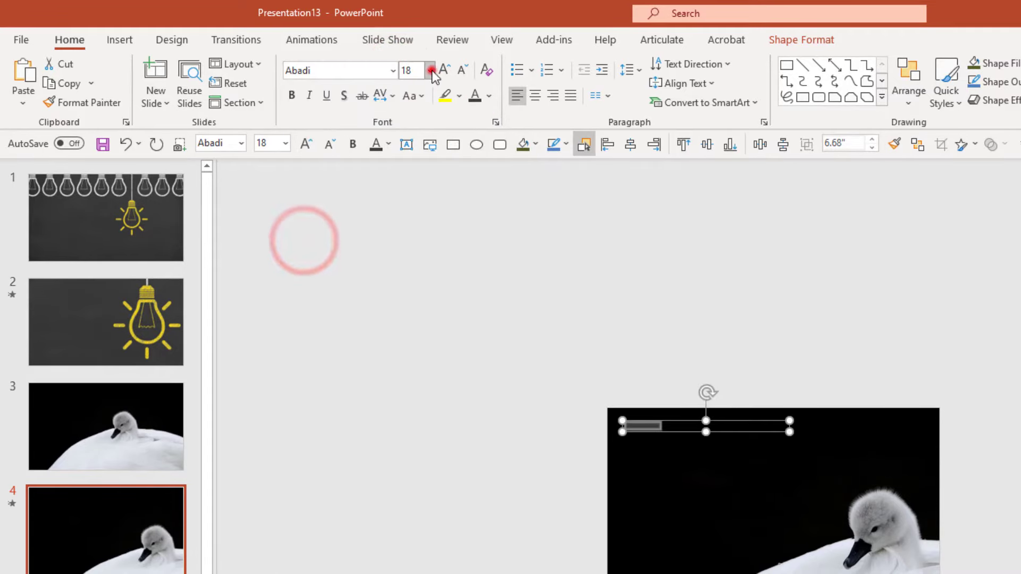
left_click(415, 456)
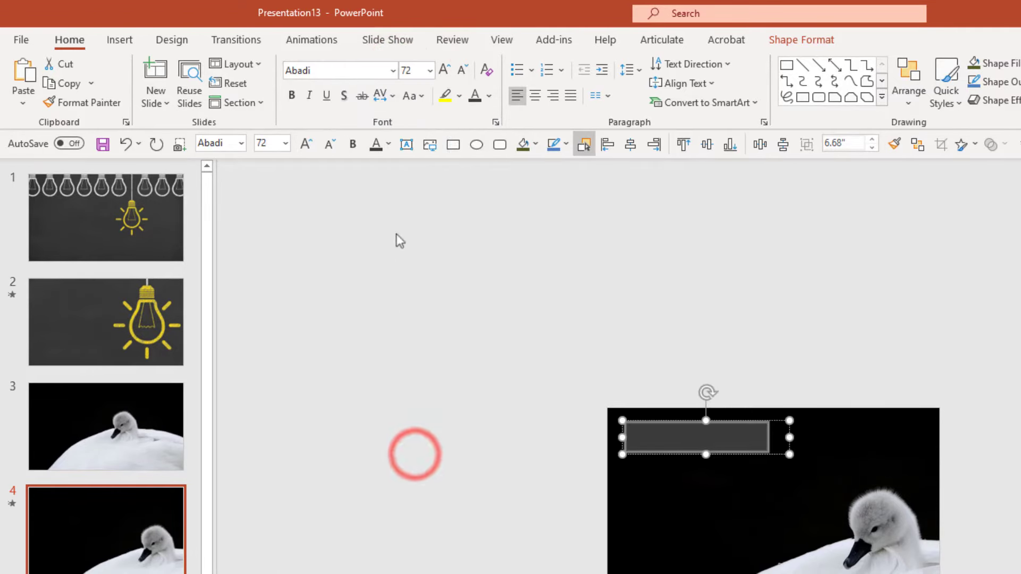
Step: Colour the title with the duckling's sampled light grey and enlarge it to 115 pt
left_click(389, 143)
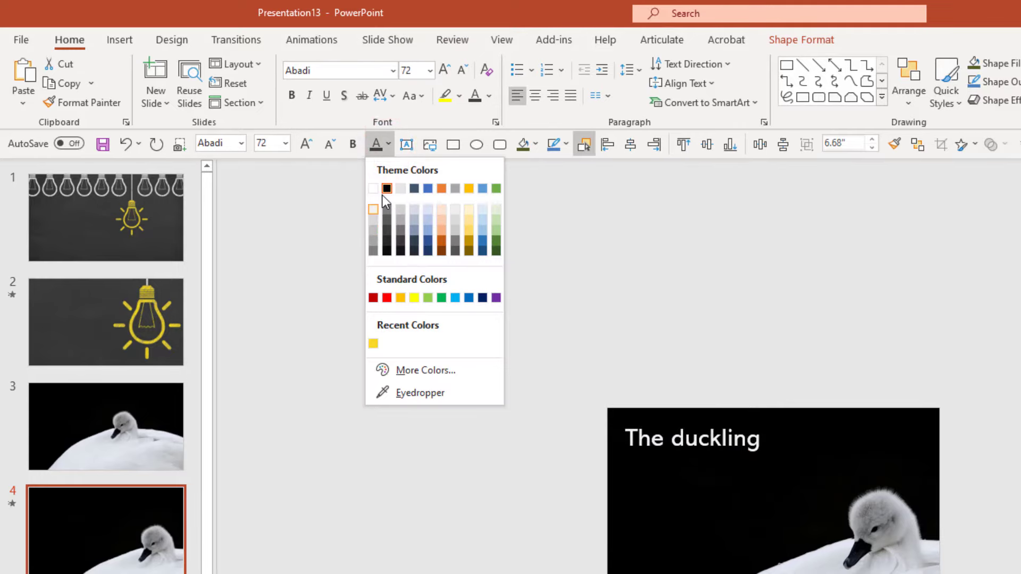
left_click(419, 394)
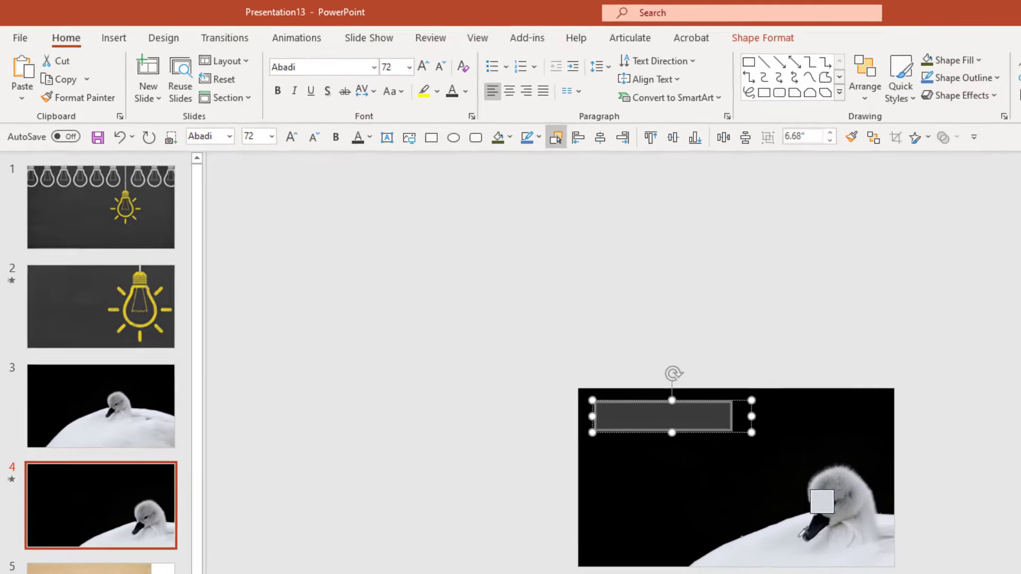
left_click(805, 527)
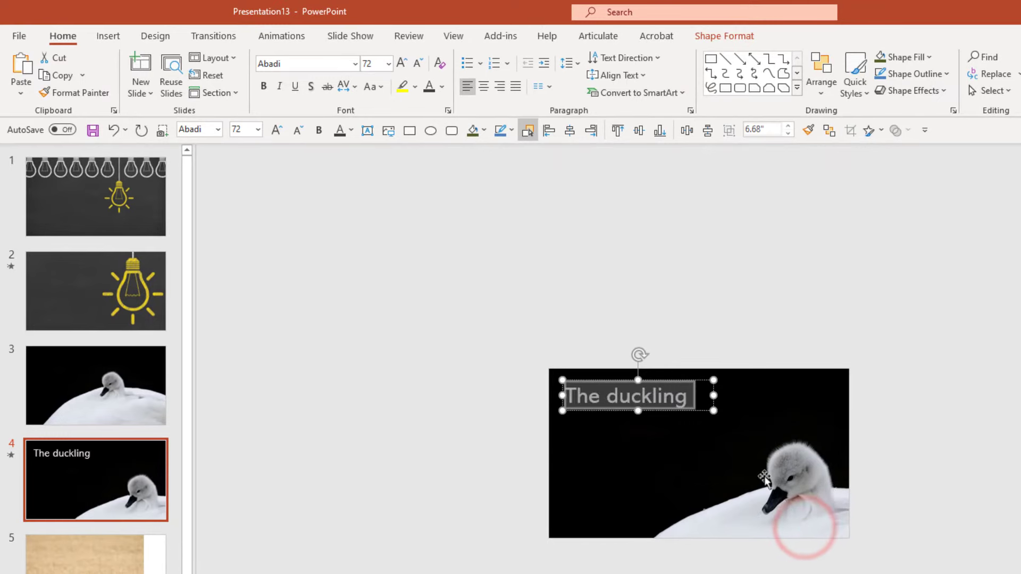
left_click(701, 410)
left_click(403, 63)
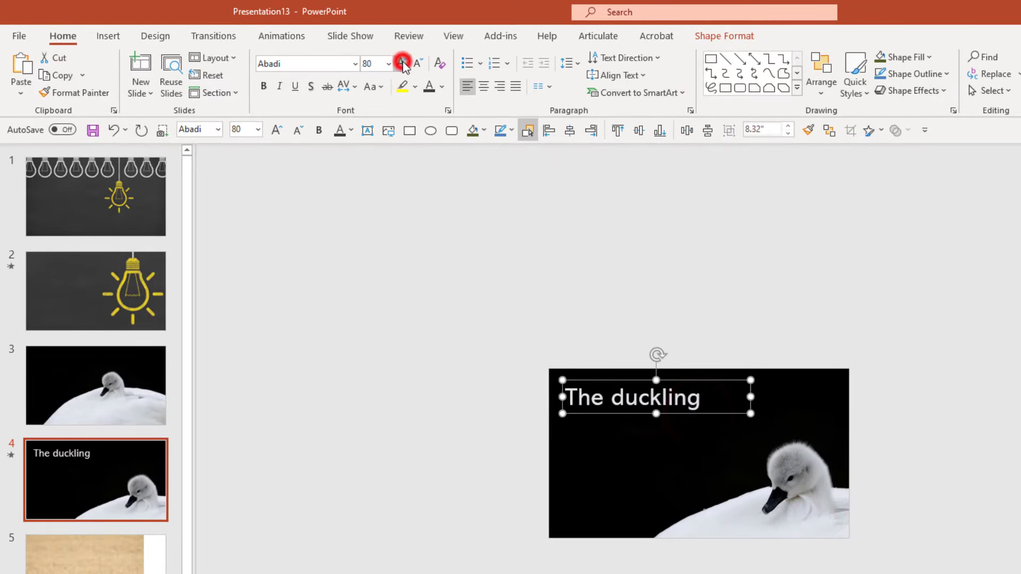
left_click(403, 63)
left_click(403, 62)
left_click(402, 63)
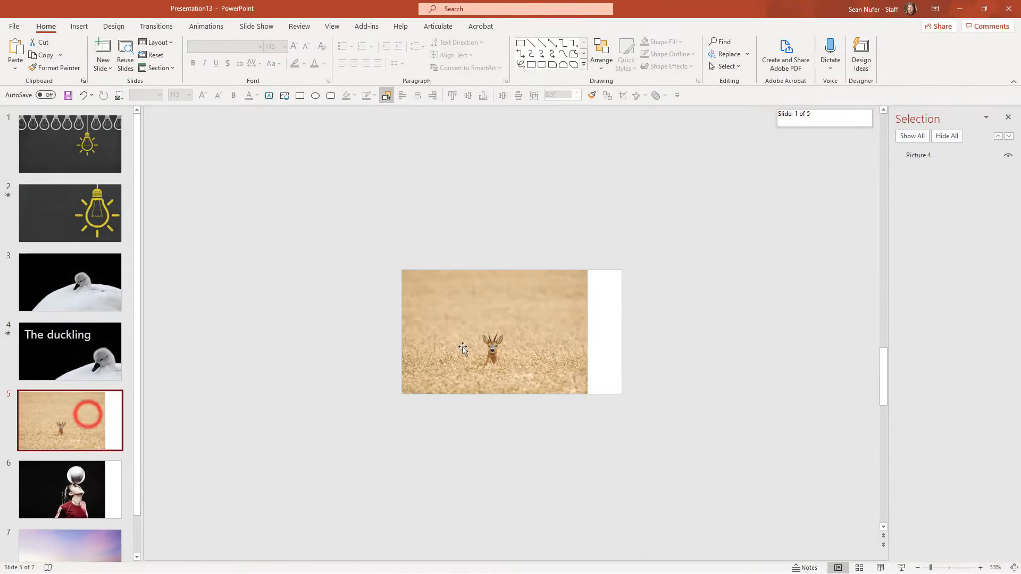
Step: Enlarge slide 5's deer photo to fill the white area of the slide
left_click(485, 343)
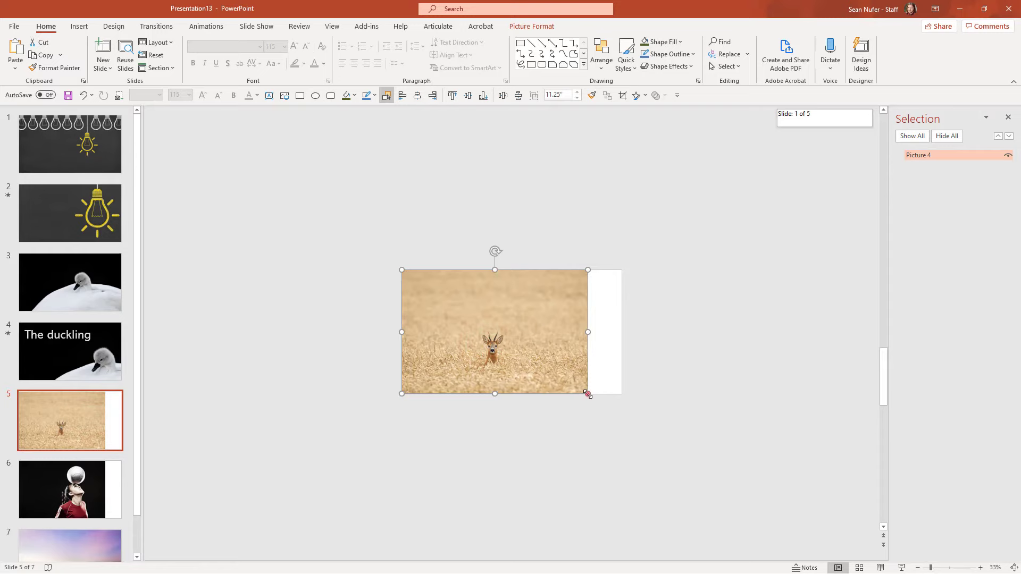
left_click_drag(587, 393, 604, 410)
left_click(101, 424)
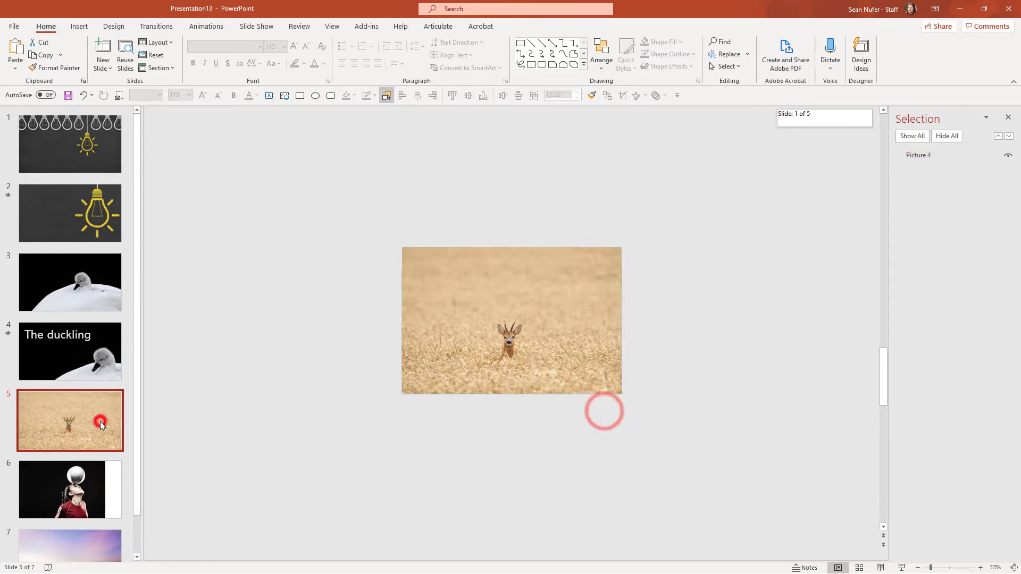
Step: Duplicate the deer slide, enlarge the photo on slide 6, and apply Morph
key("ctrl+d")
left_click(487, 333)
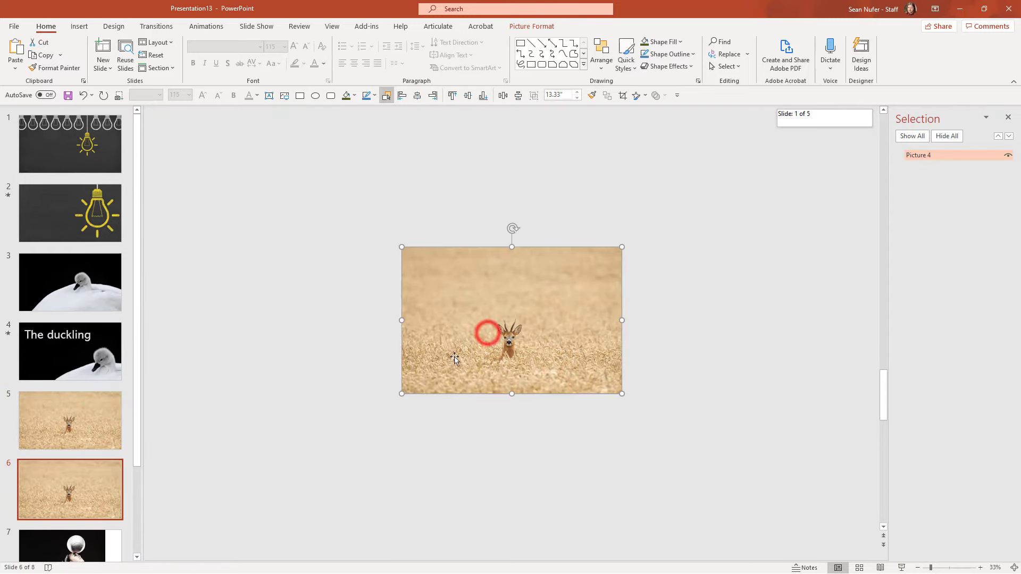
left_click_drag(400, 395, 212, 521)
mouse_move(505, 353)
left_mouse_down()
mouse_move(515, 385)
mouse_move(515, 347)
left_mouse_up()
left_click(64, 484)
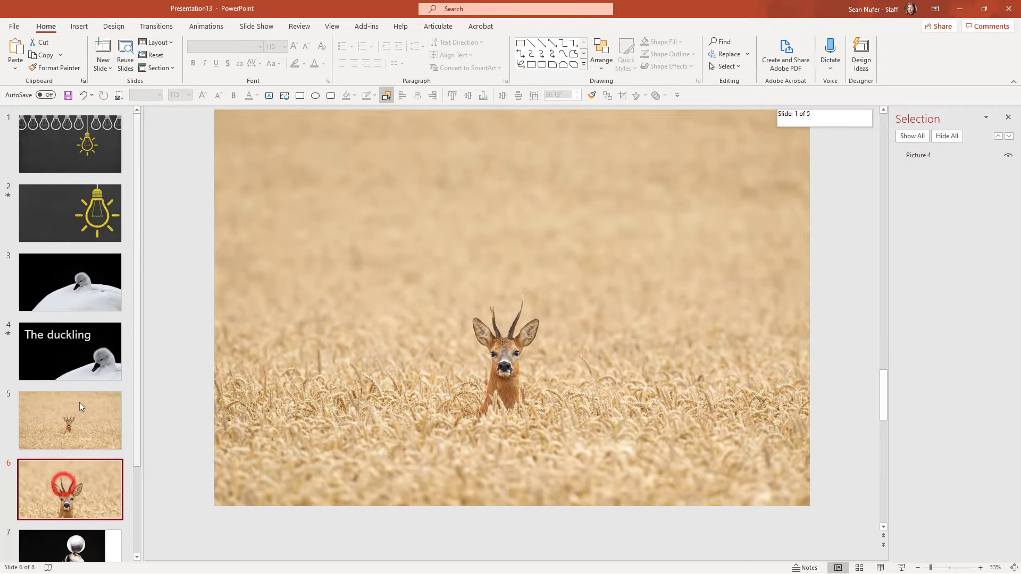
left_click(151, 26)
left_click(103, 50)
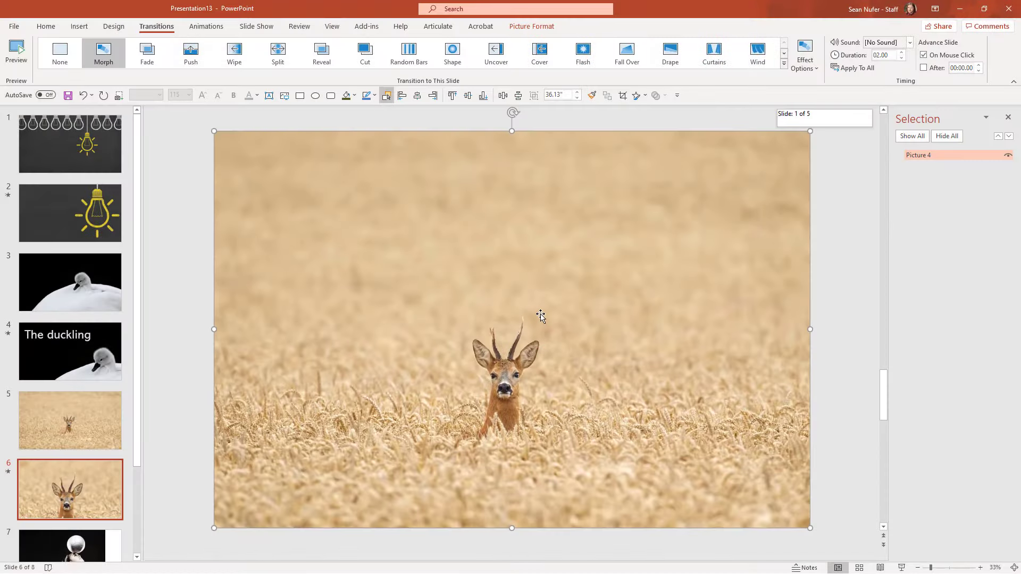
Step: Crop slide 6's photo tightly around the deer's head
scroll(541, 316, "down", 1)
scroll(590, 281, "up", 1)
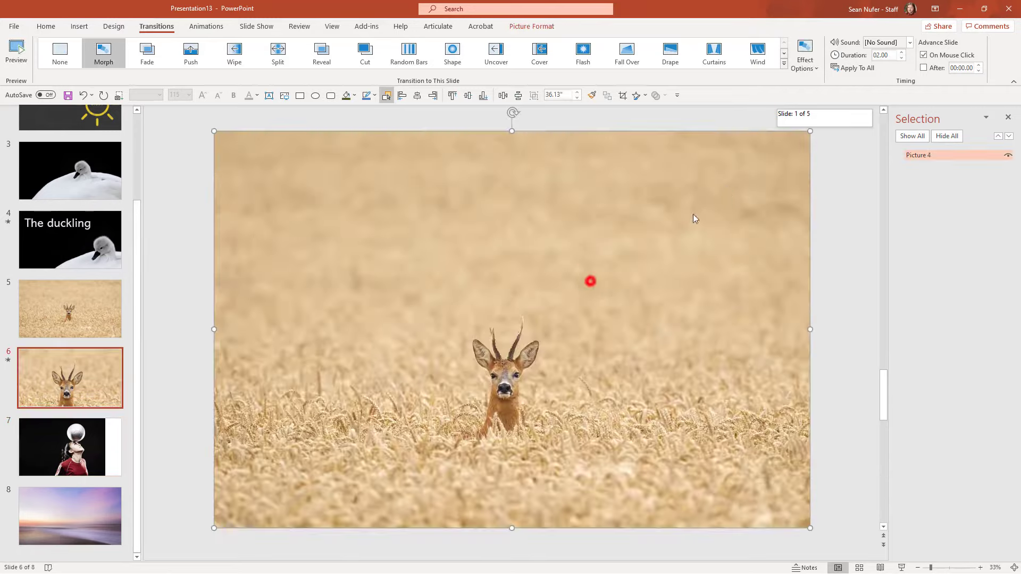
double_click(726, 193)
left_click(903, 47)
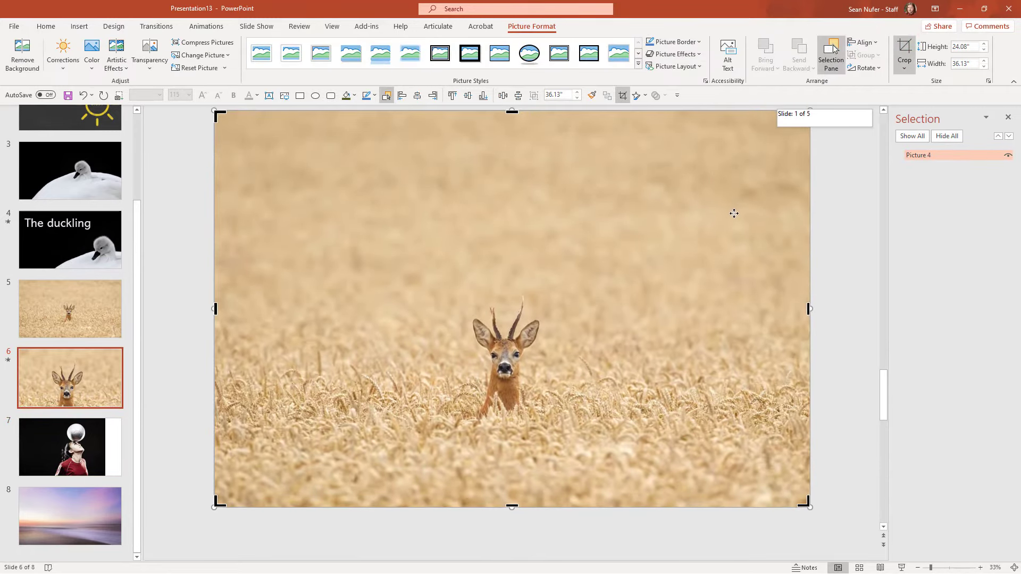
left_click(485, 311)
left_click(905, 44)
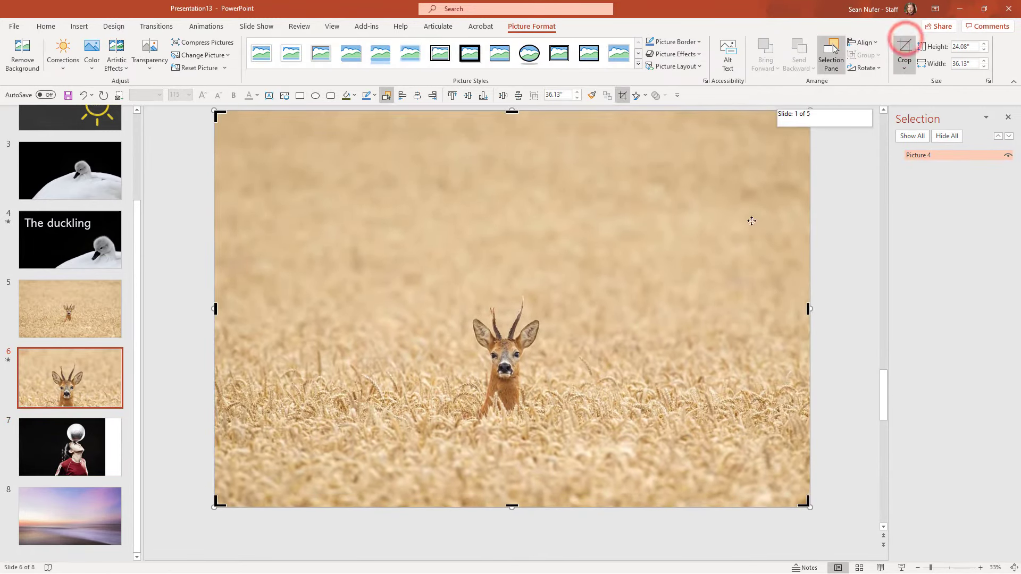
left_click_drag(211, 482, 402, 393)
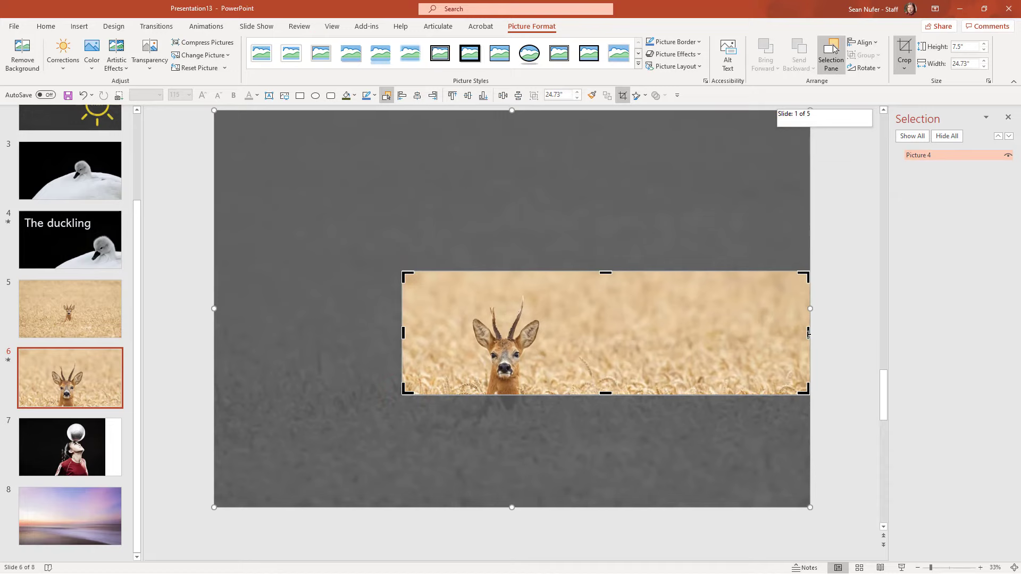
left_click_drag(401, 392, 528, 330)
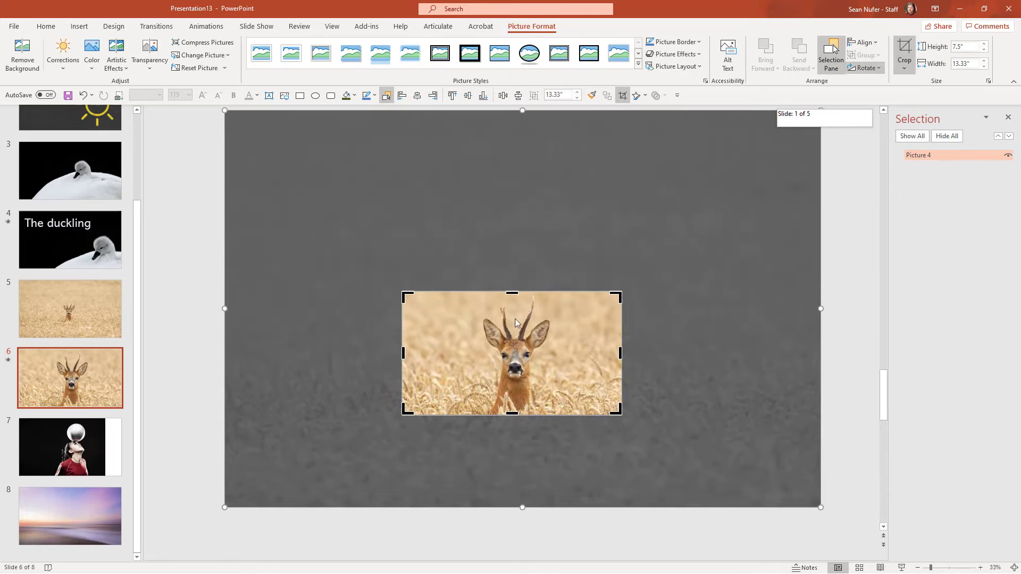
Step: Set slide 6's Morph transition duration to 3 seconds
left_click(157, 26)
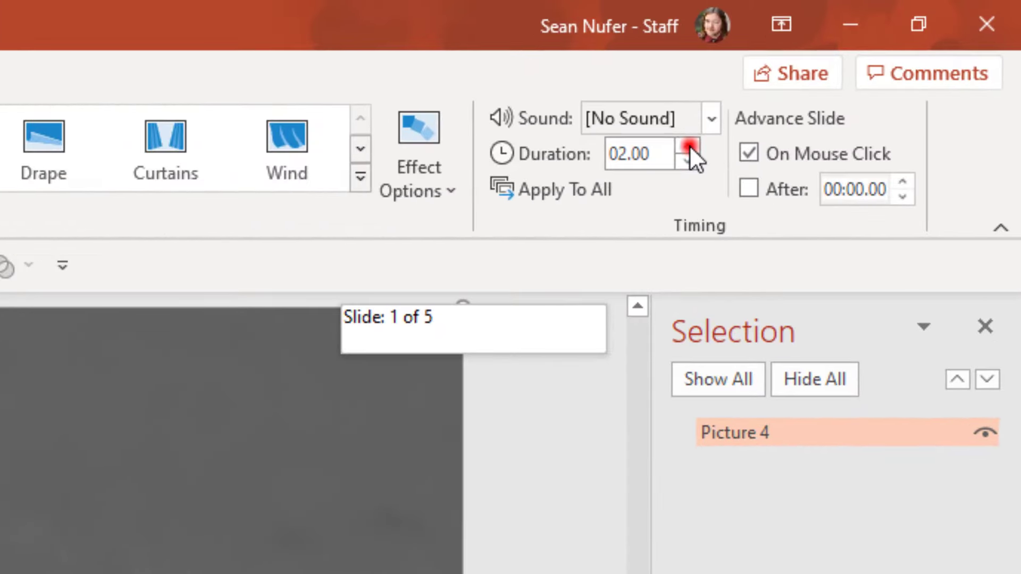
left_click(902, 52)
double_click(661, 164)
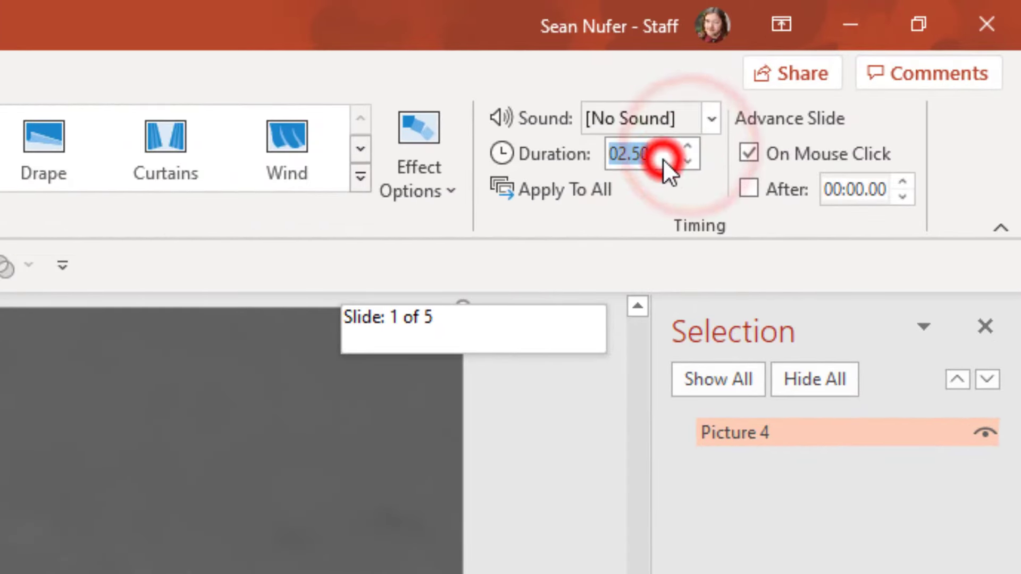
type("3")
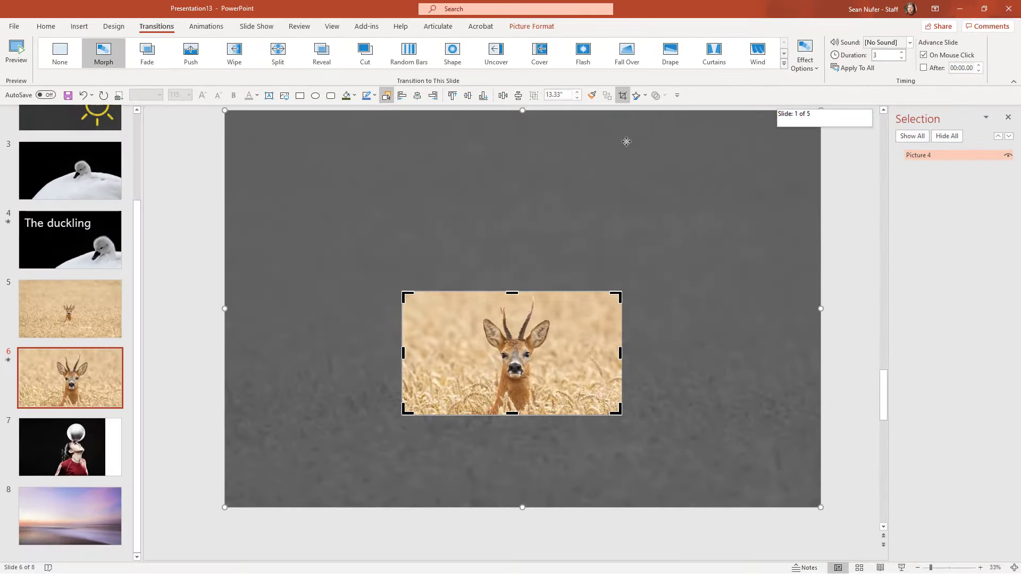
left_click(61, 321)
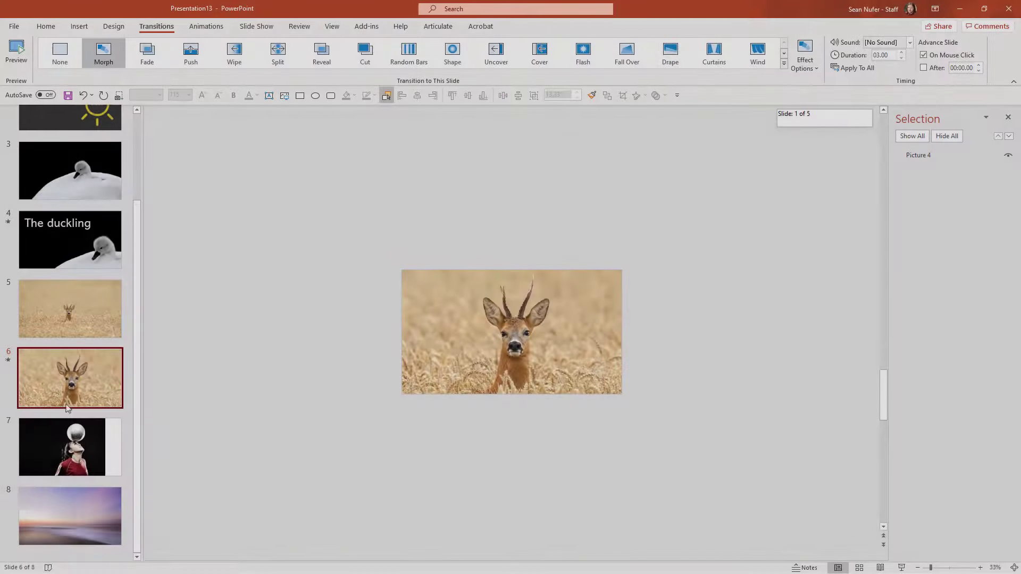
Step: Crop and enlarge slide 7's soccer photo so the ball fills the frame against black
left_click(68, 455)
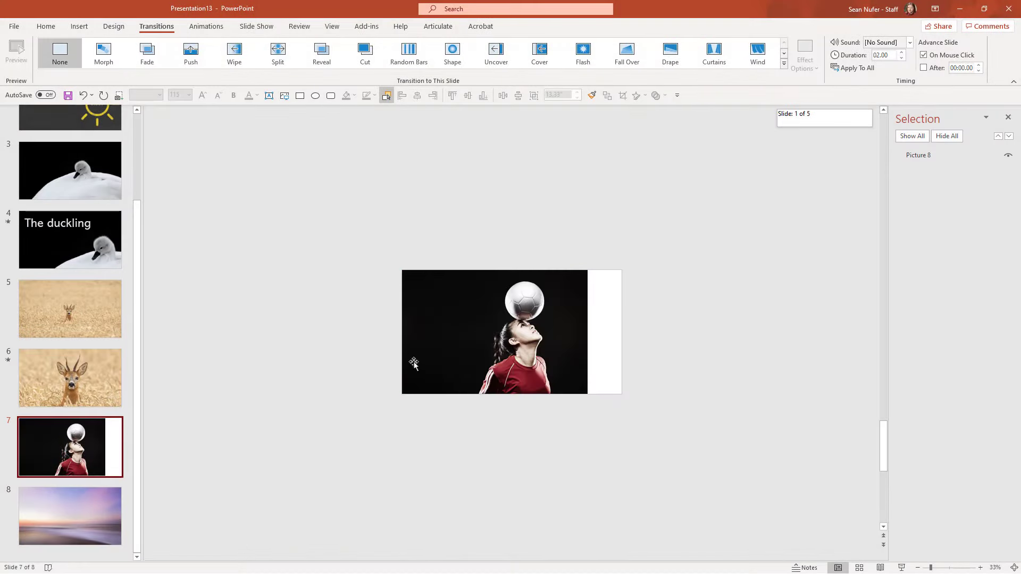
left_click(494, 339)
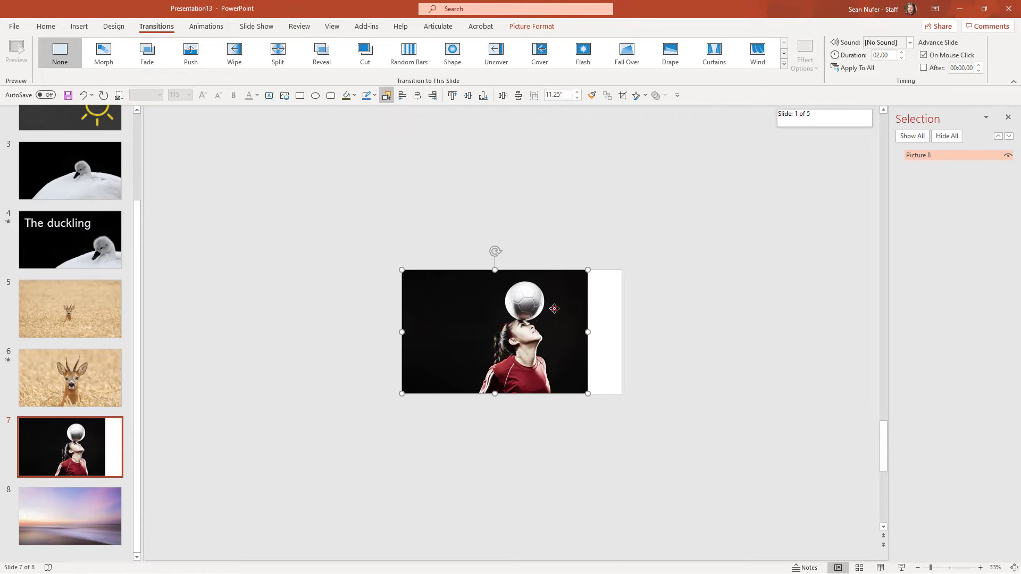
double_click(520, 323)
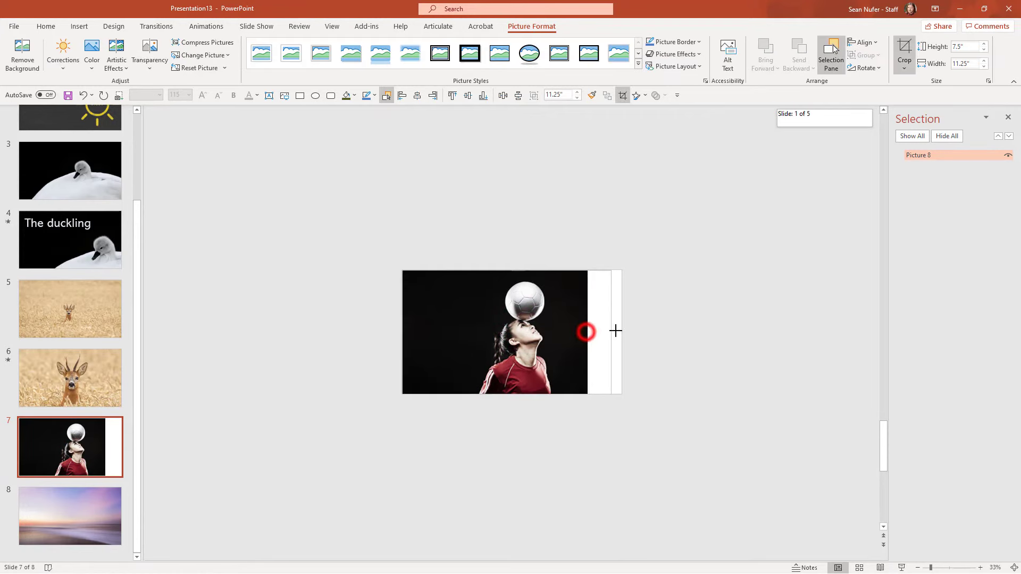
left_click_drag(622, 331, 622, 331)
left_click_drag(588, 271, 709, 190)
left_click_drag(617, 240, 453, 367)
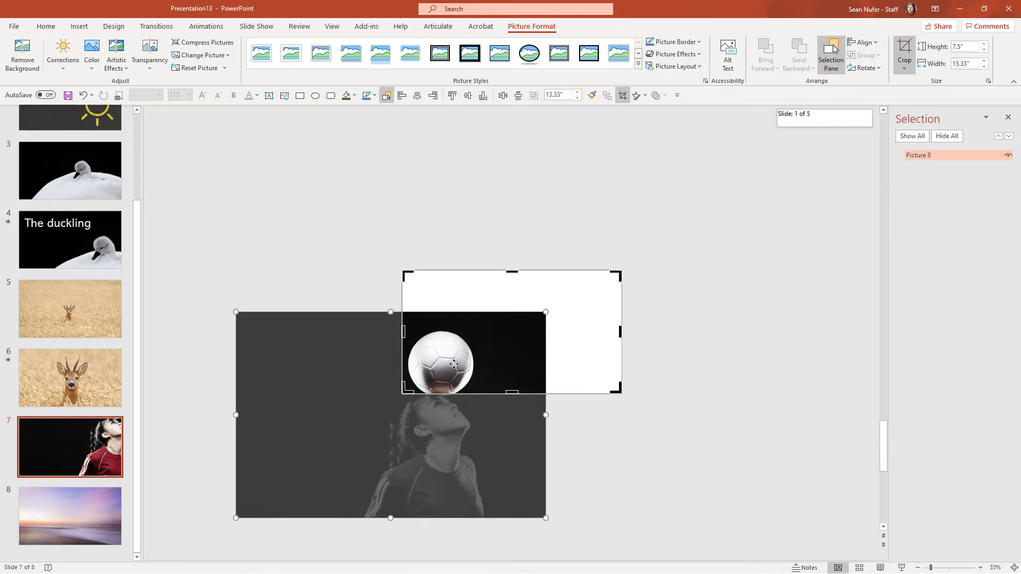
left_click_drag(545, 316, 722, 215)
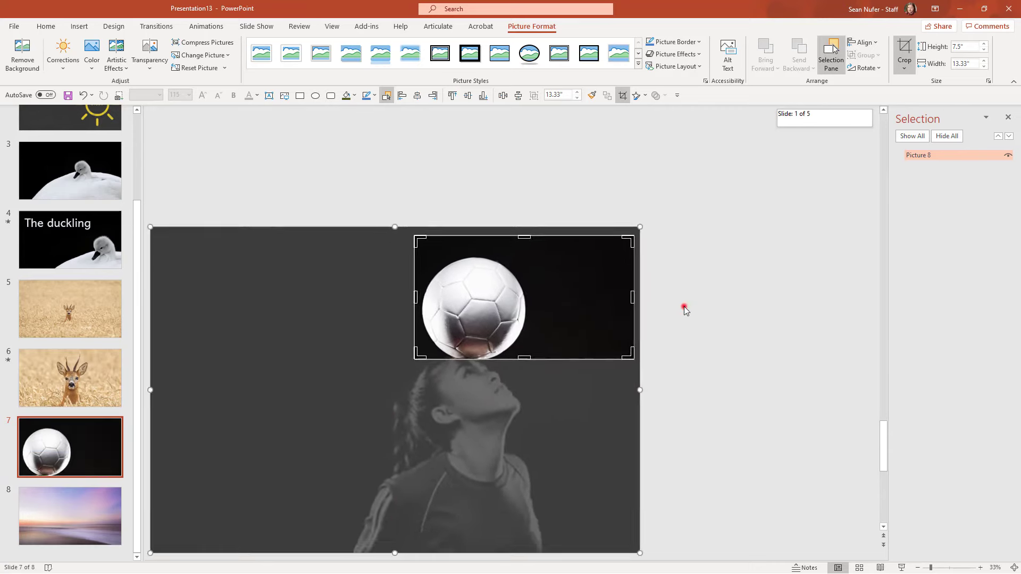
left_click(684, 307)
left_click(53, 445)
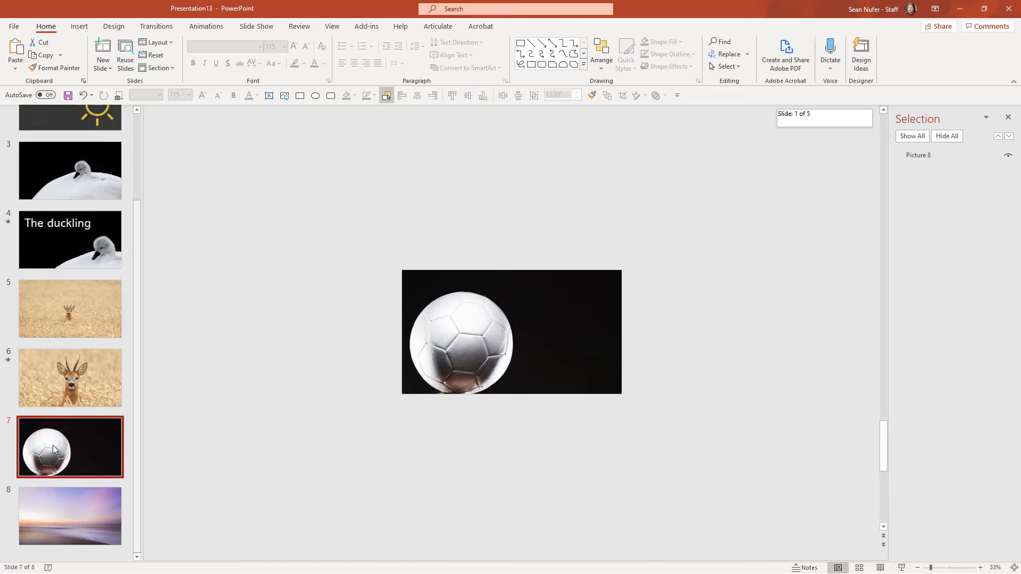
Step: Duplicate slide 7 and widen the copy's crop to show the whole player
key("ctrl+d")
left_click(473, 330)
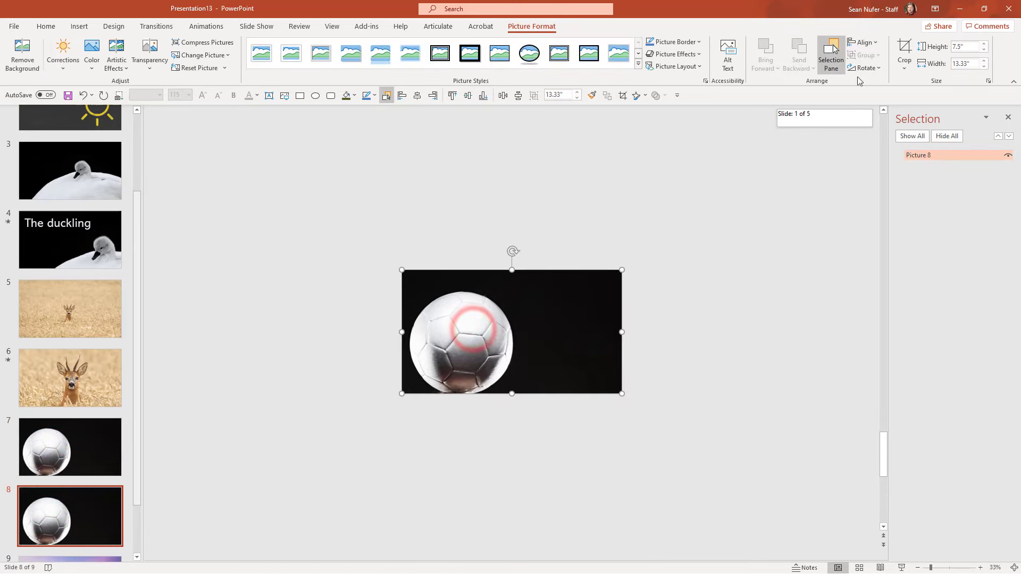
left_click(904, 48)
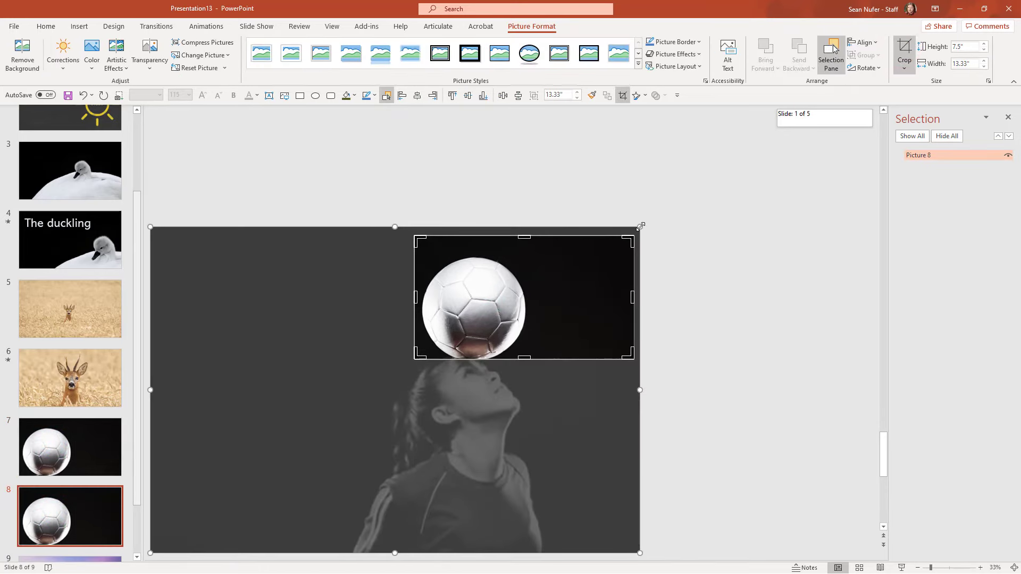
left_click_drag(641, 226, 495, 403)
Step: Give slide 8 a Morph transition lasting 4 seconds, then open beach slide 9
left_click(155, 27)
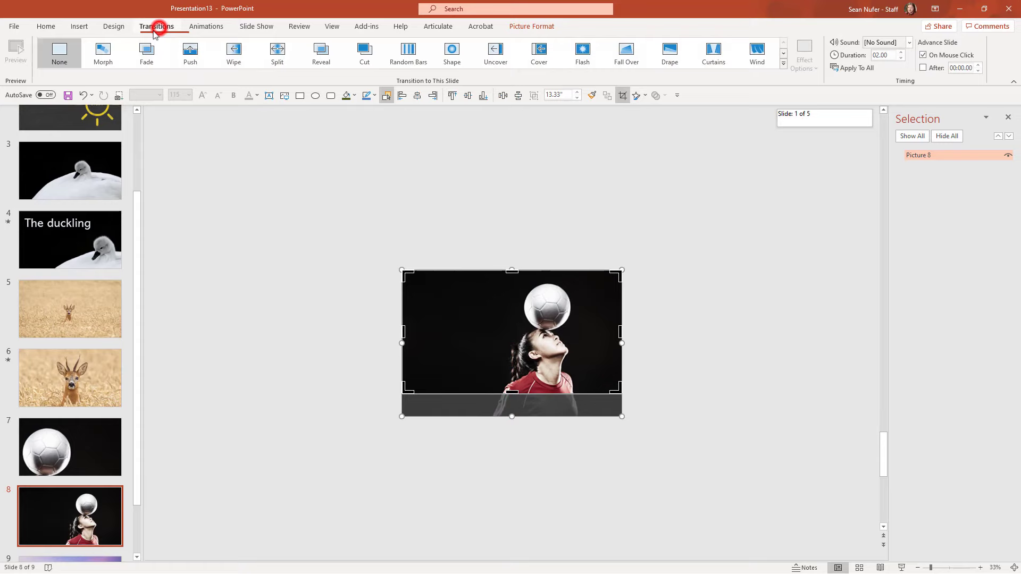
left_click(103, 51)
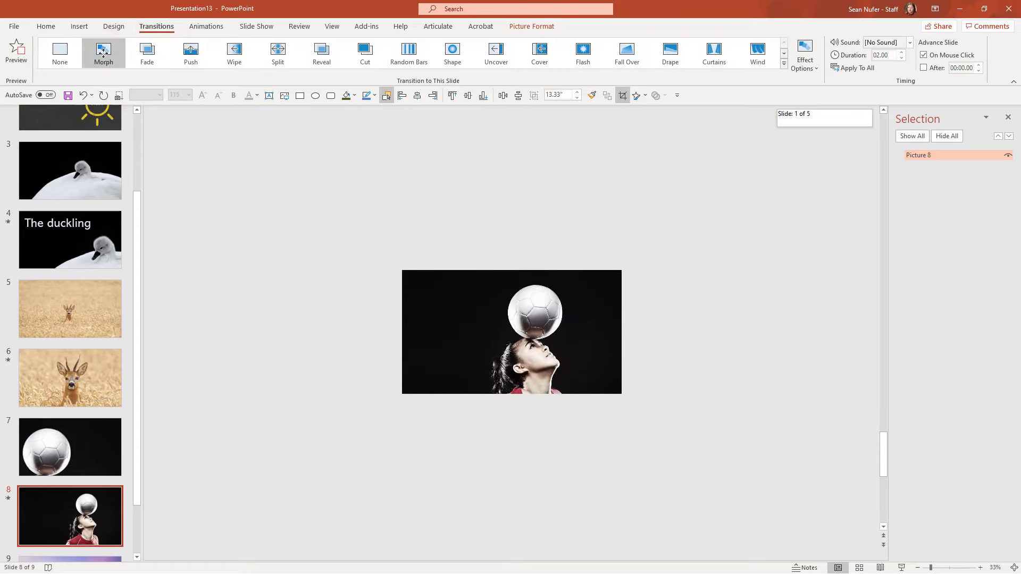
left_click(85, 463)
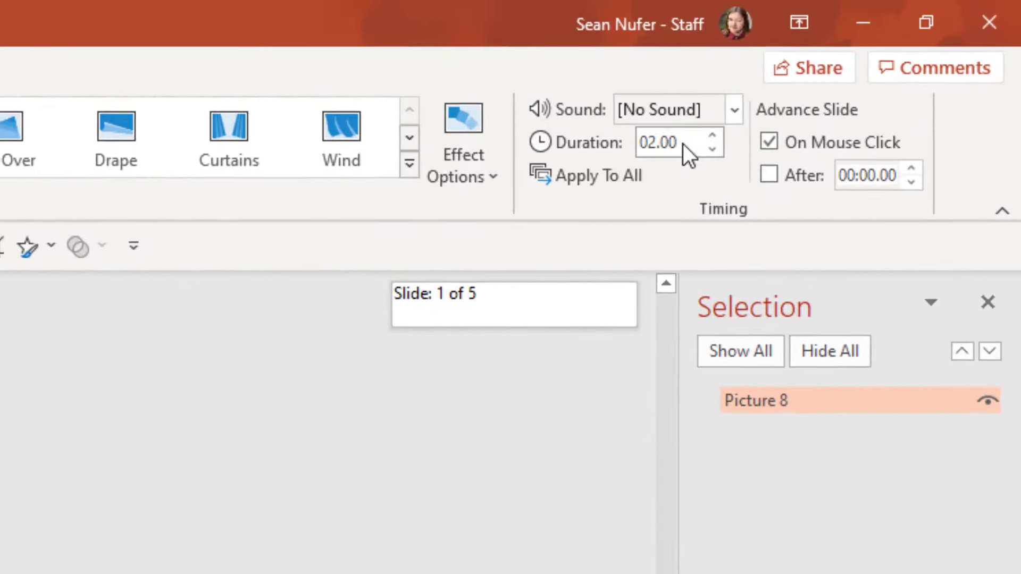
left_click(800, 94)
type("3")
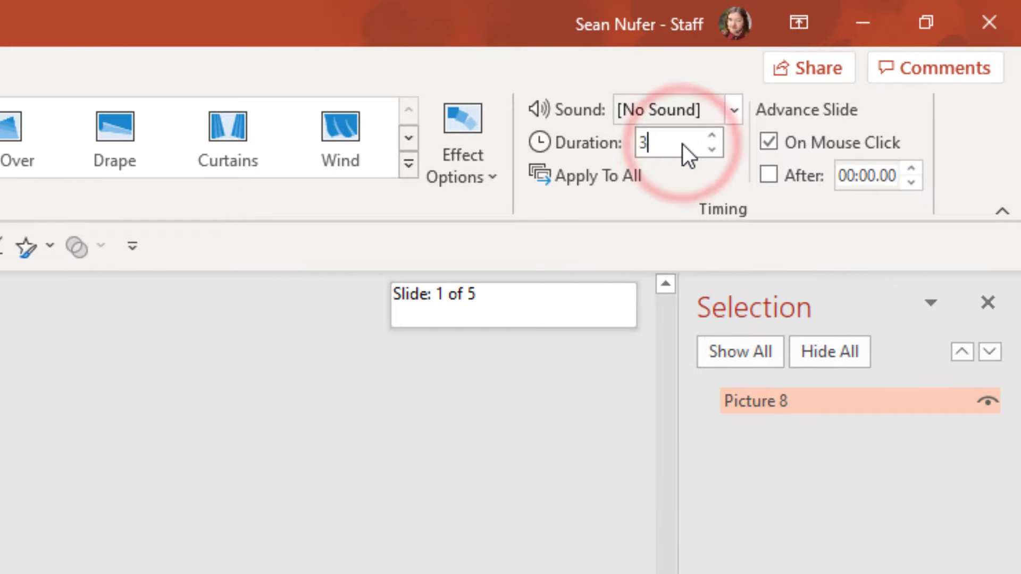
key("Return")
key("Tab")
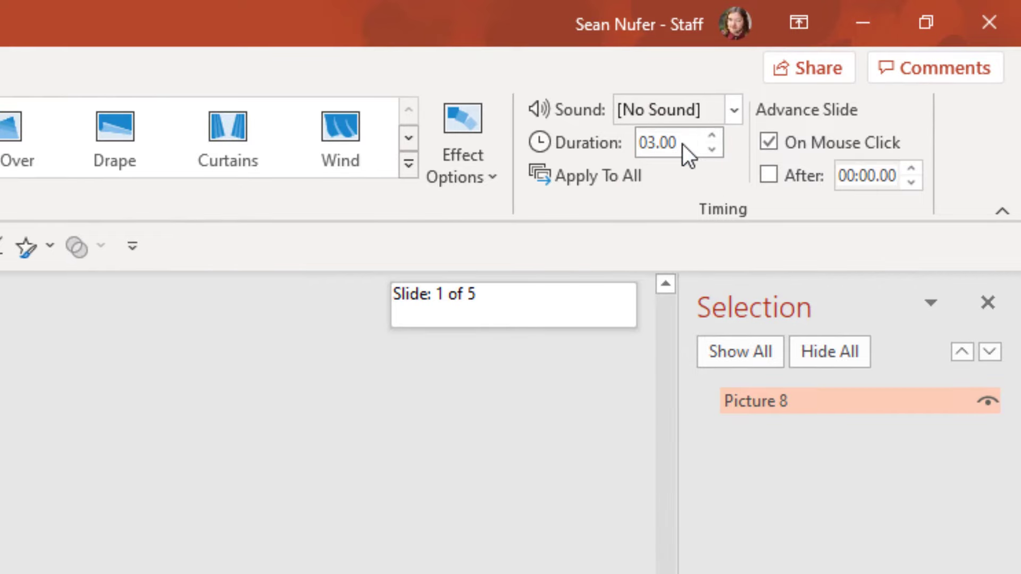
left_click(671, 140)
type("4")
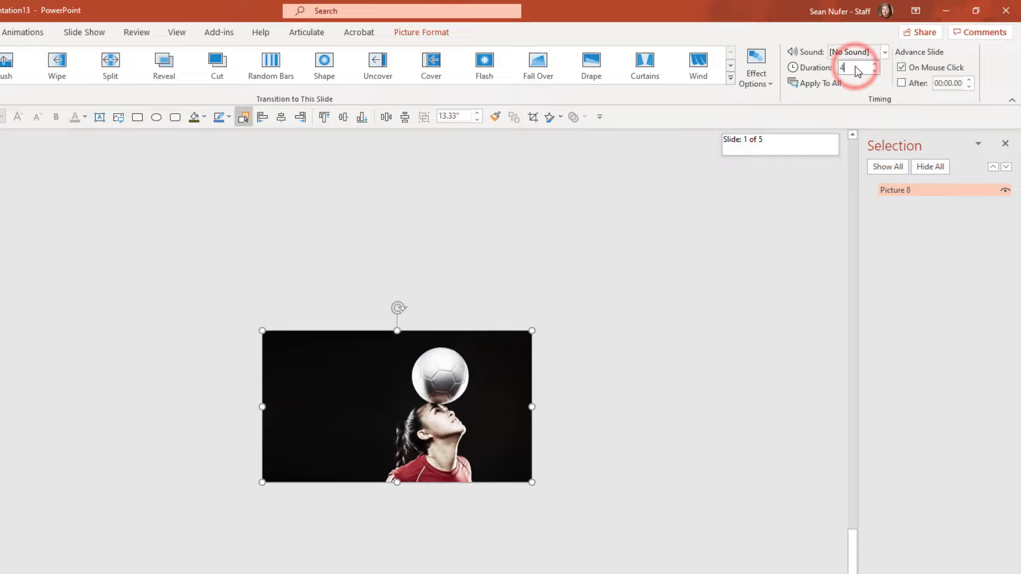
key("Return")
scroll(67, 514, "down", 2)
left_click(67, 513)
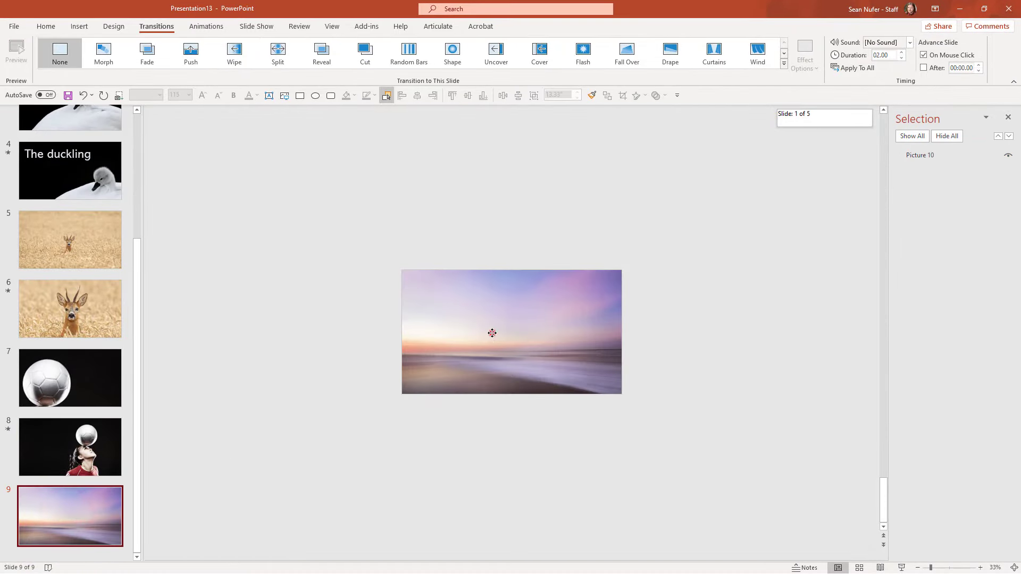
Step: Duplicate the beach slide to create slide 10
left_click(492, 333)
left_click(69, 511)
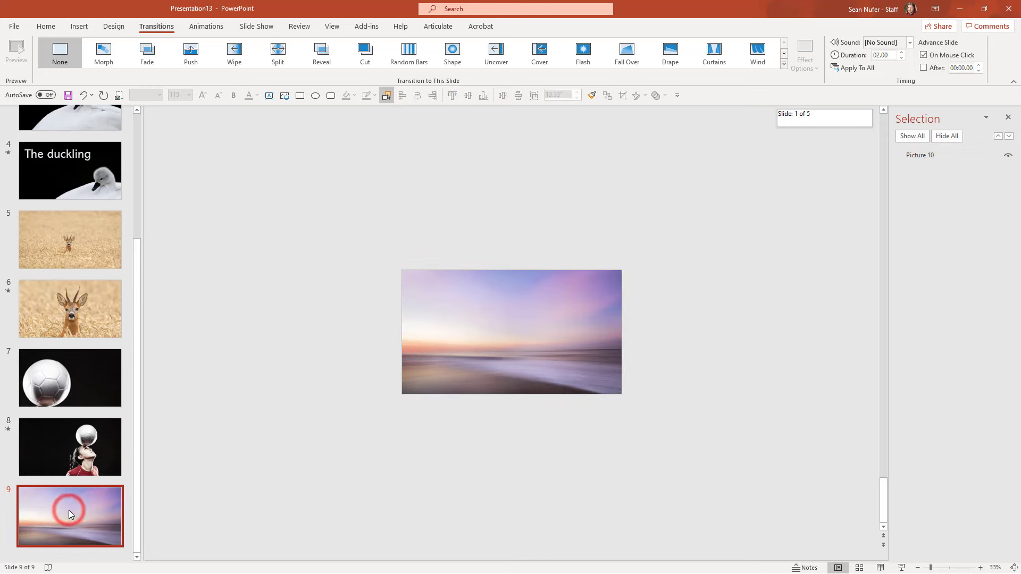
key("ctrl+d")
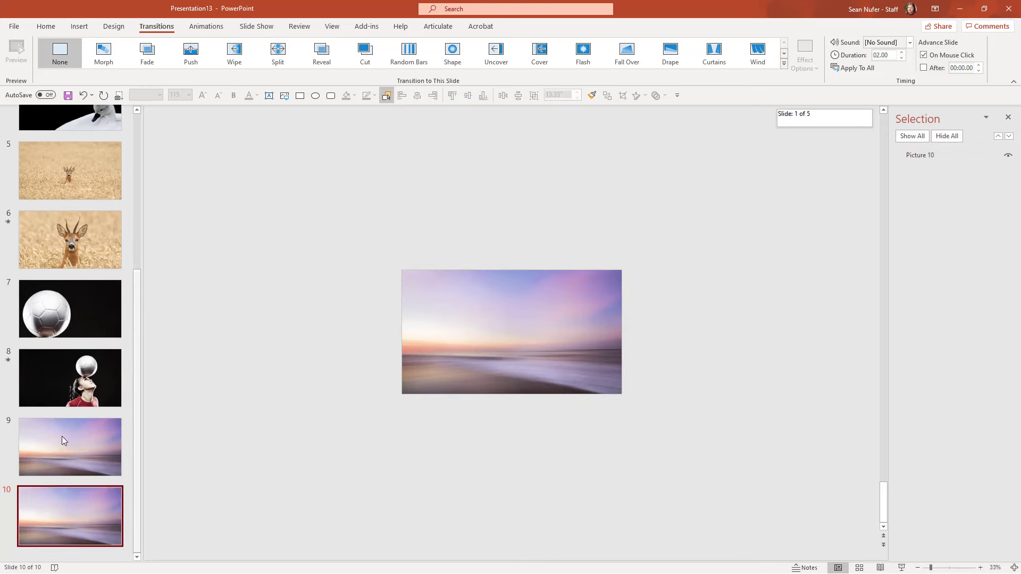
Step: Crop slide 9's beach photo so only the pink sky shows
left_click(62, 436)
left_click(543, 320)
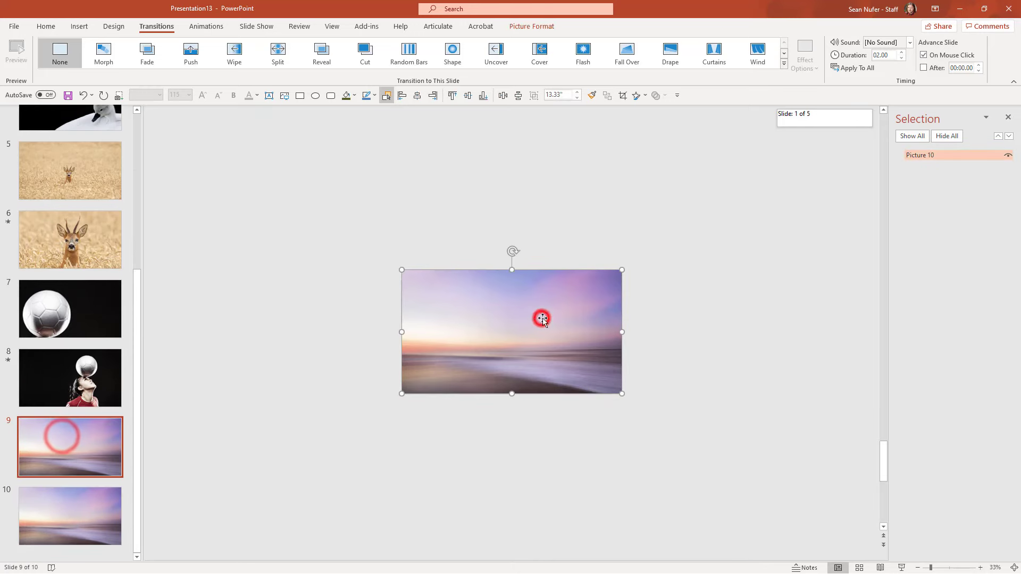
double_click(605, 307)
left_click(904, 47)
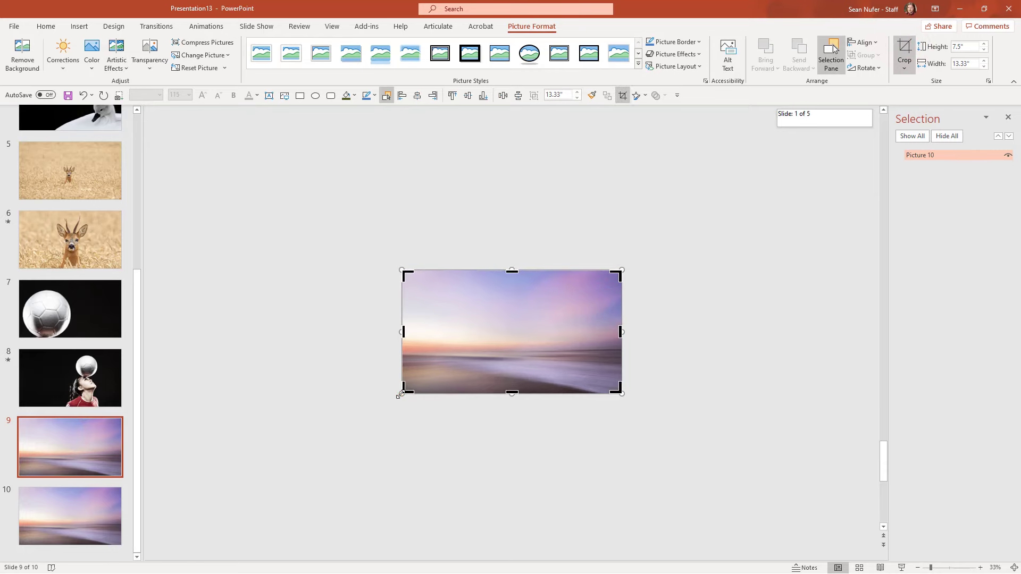
left_click_drag(399, 395, 200, 538)
left_click_drag(547, 435, 527, 460)
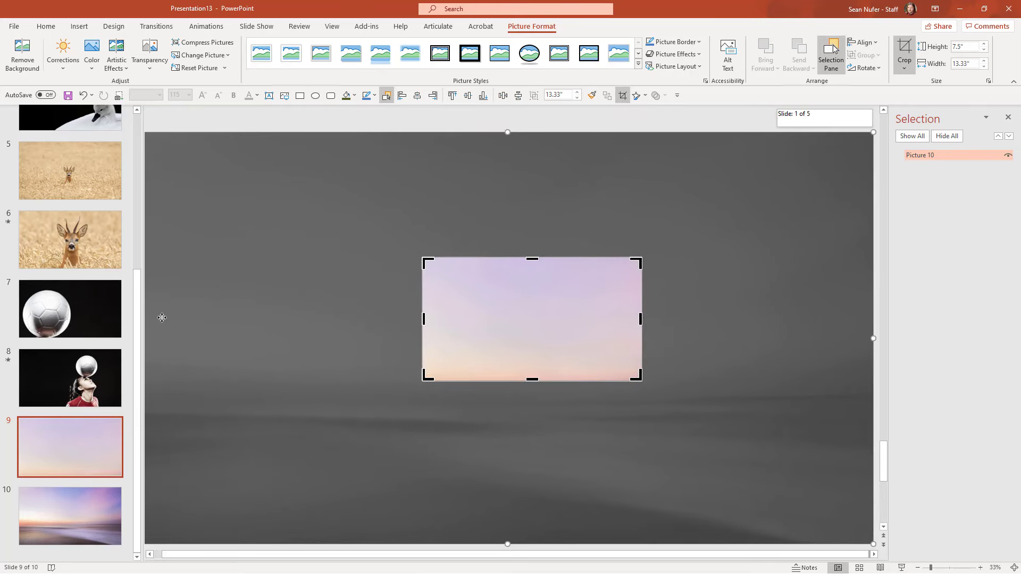
Step: Apply Morph to slide 10 with a 3.5-second duration
left_click(82, 506)
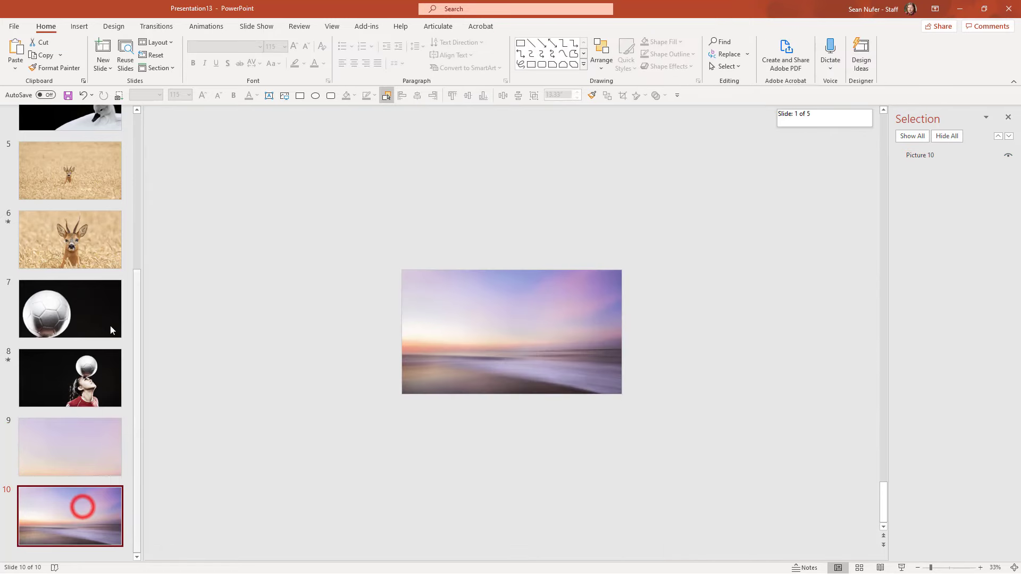
left_click(157, 26)
left_click(105, 52)
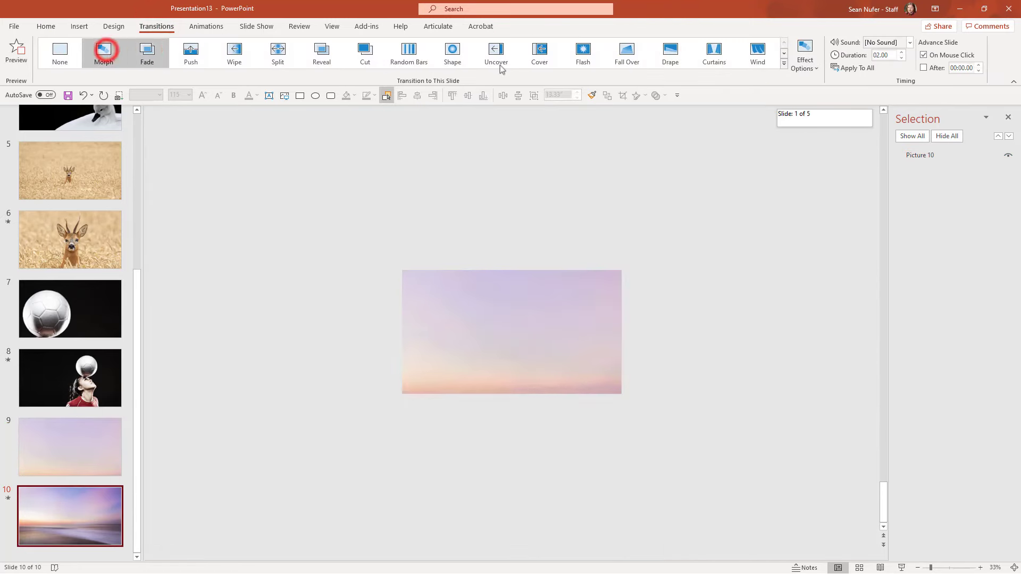
left_click(895, 55)
type("3.5")
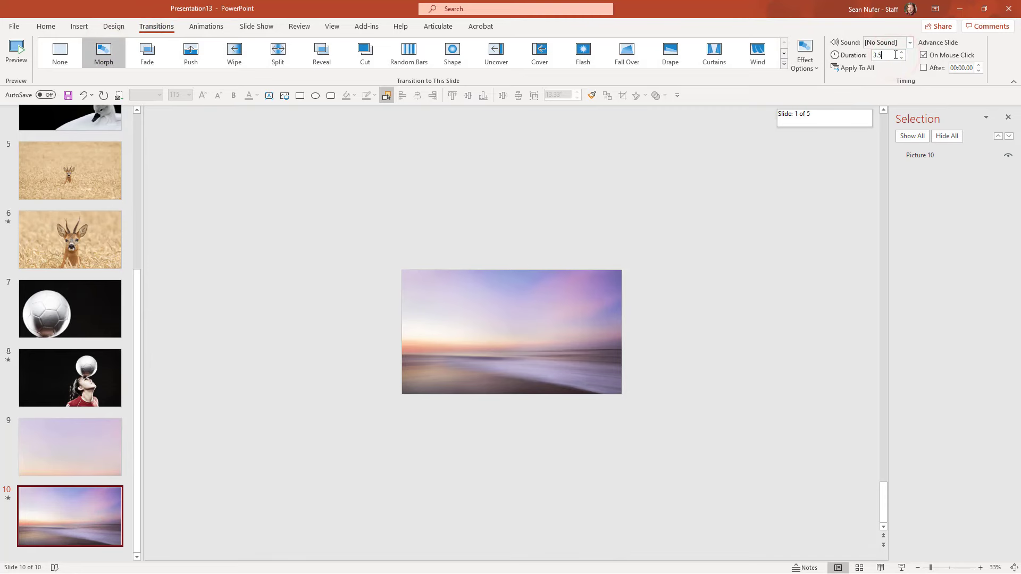
key("Return")
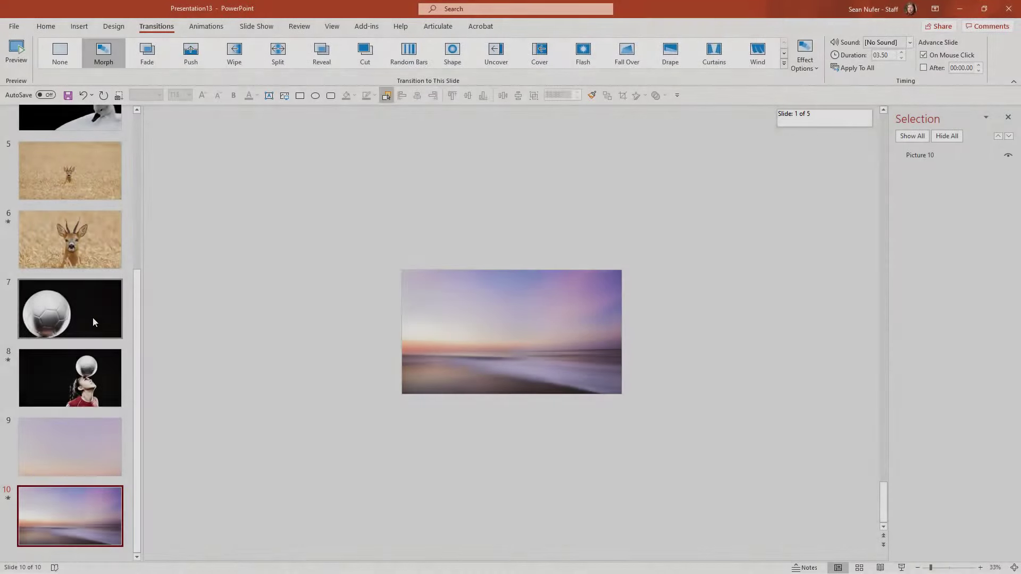
Step: Open the soccer-ball close-up slide from the thumbnail pane
left_click(93, 317)
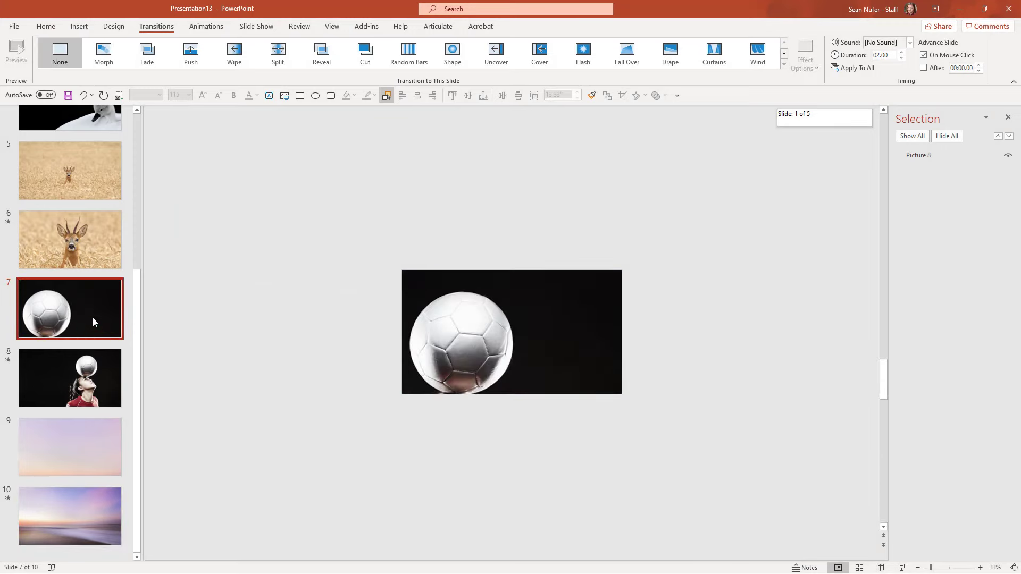